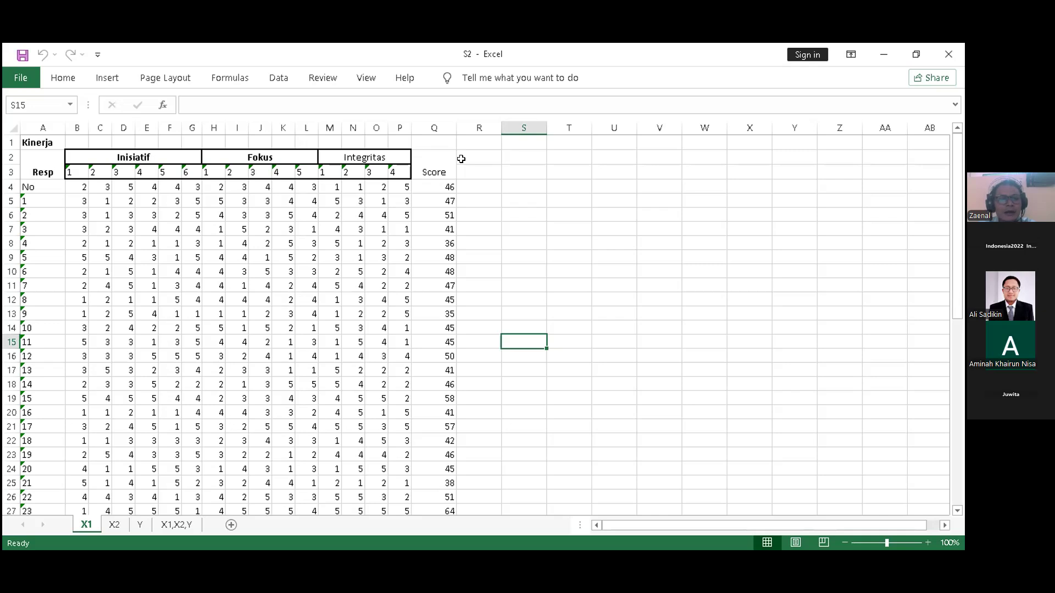
pyautogui.hotkey('ctrl', 'z')
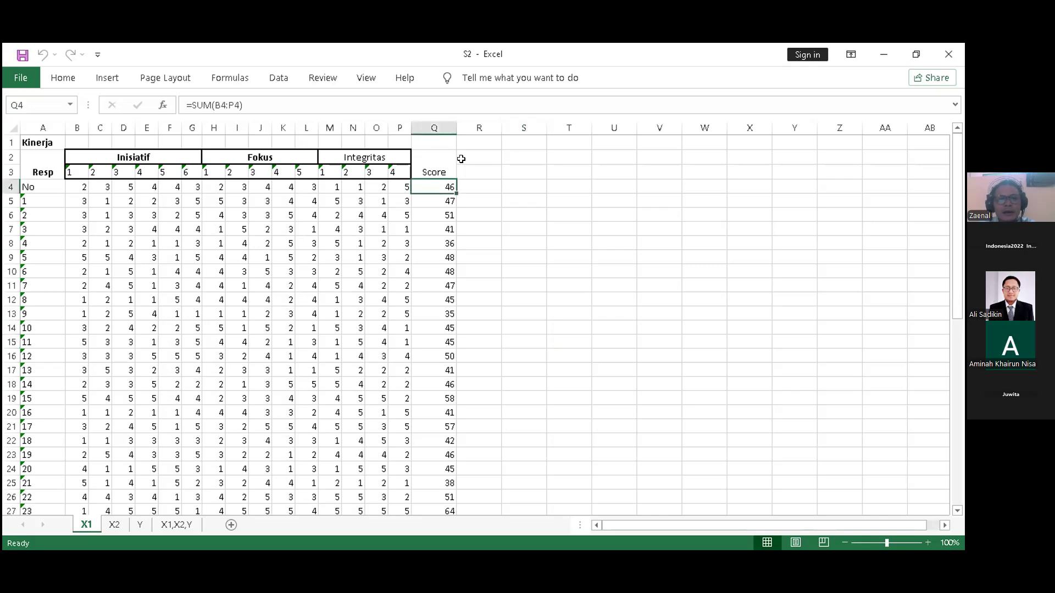
pyautogui.press('BackSpace')
pyautogui.press('F2')
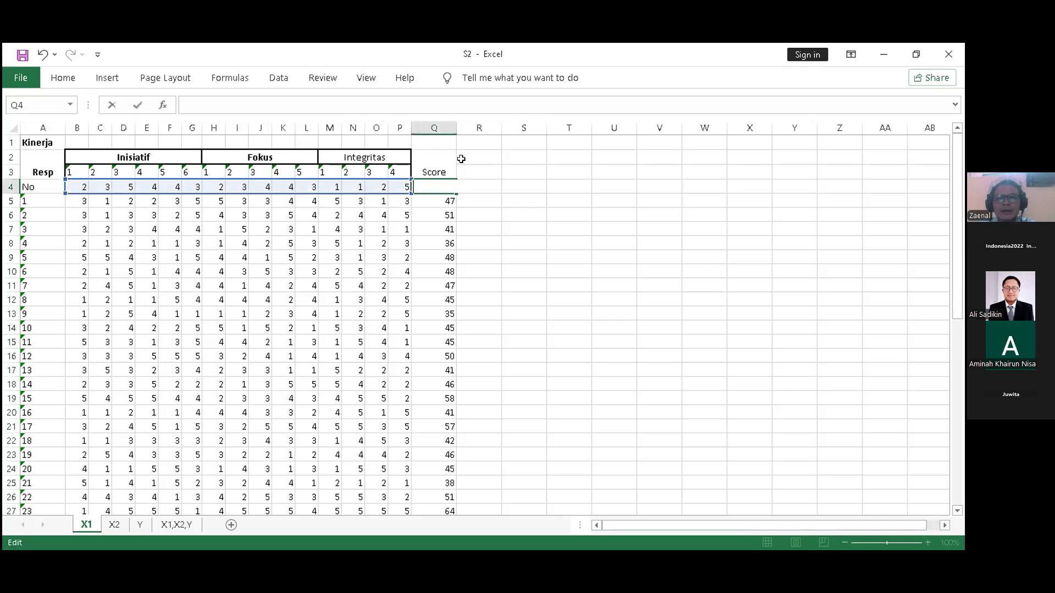
pyautogui.press('Escape')
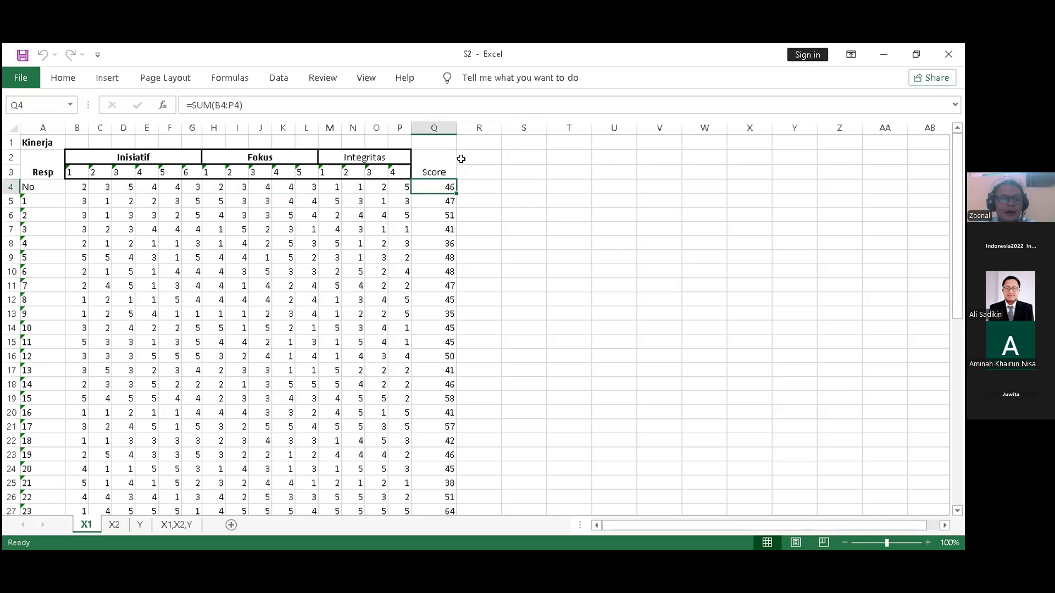
pyautogui.press('Delete')
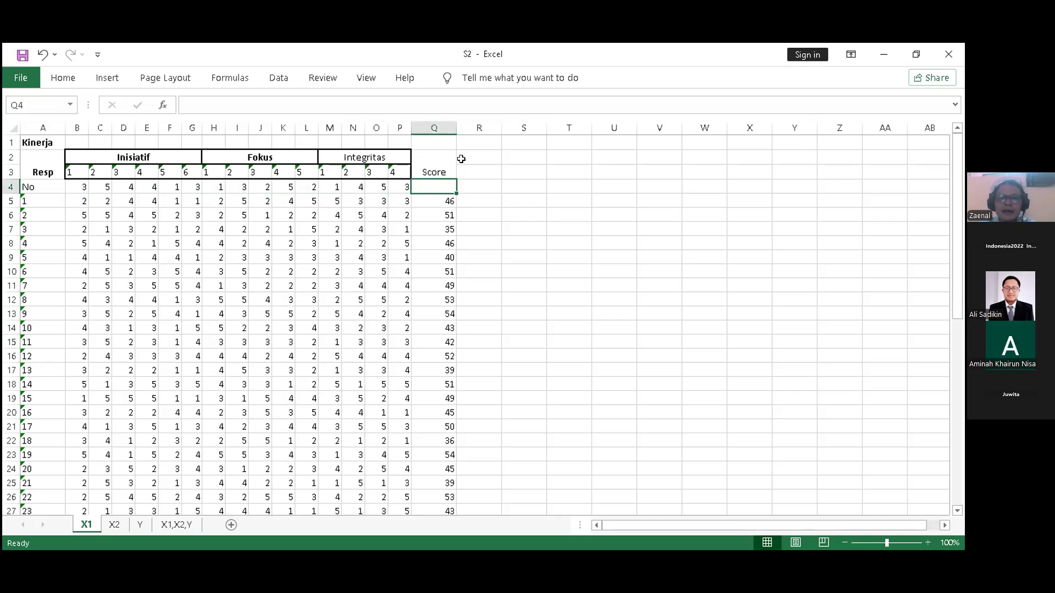
pyautogui.press('Right')
pyautogui.press('Right')
pyautogui.press('Down')
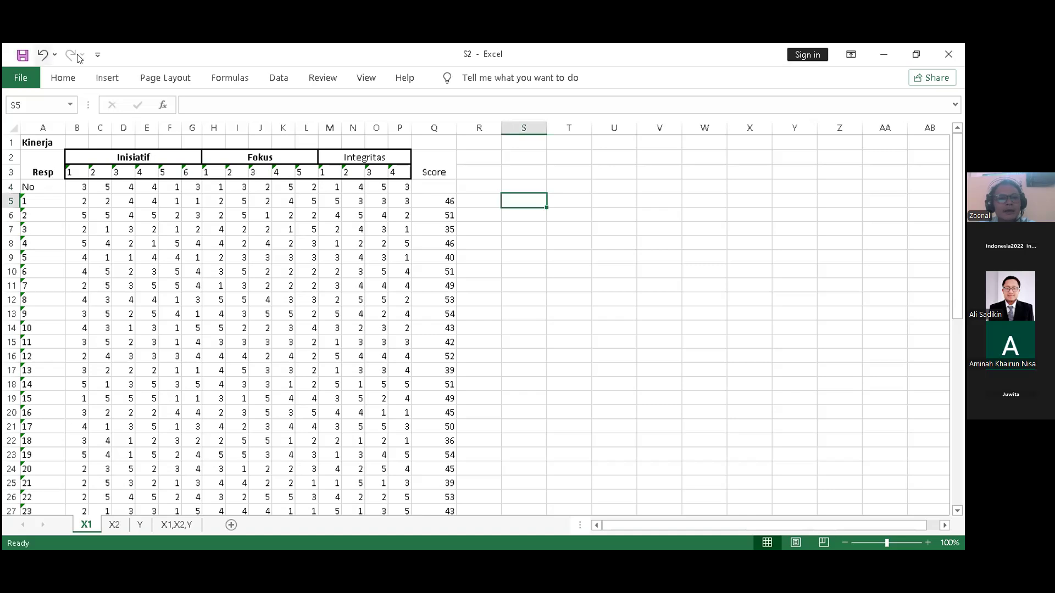
pyautogui.hotkey('ctrl', 'z')
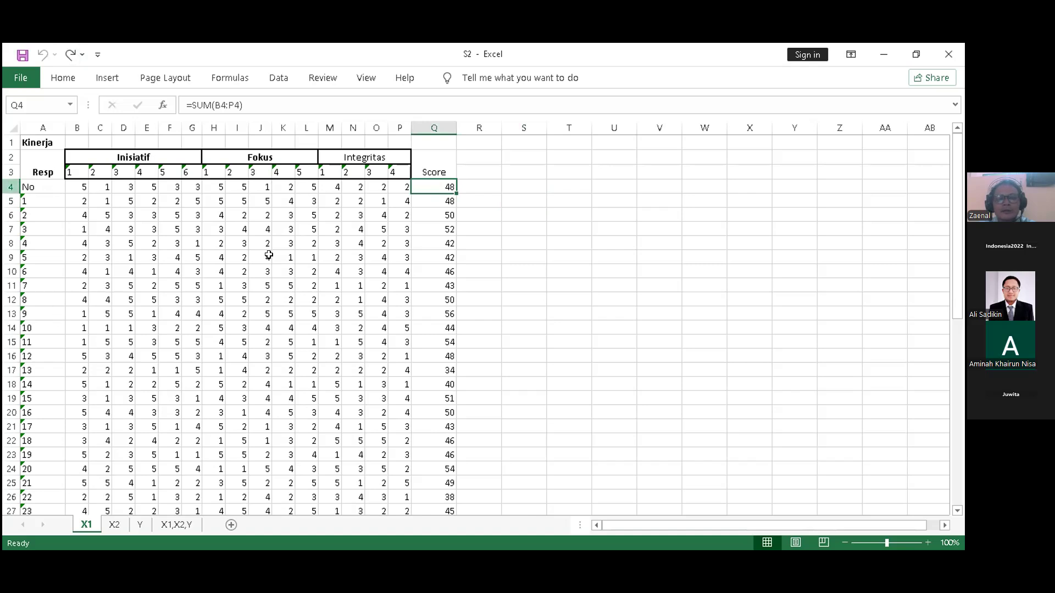
# Step: Delete row 4, the one labelled "No", so the respondent numbering starts directly below the headers
pyautogui.rightClick(10, 187)
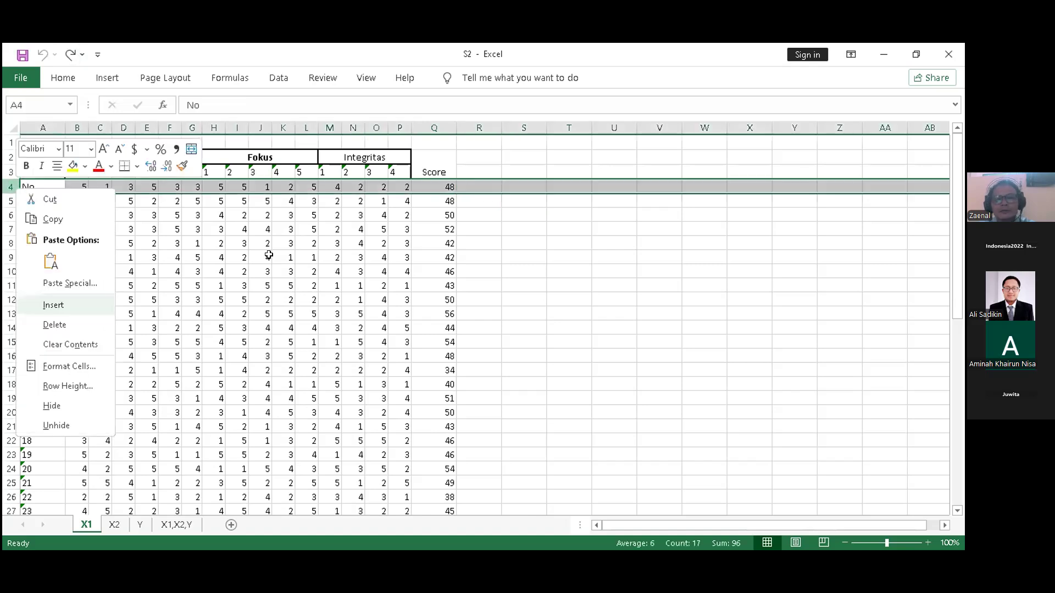
pyautogui.press('Down')
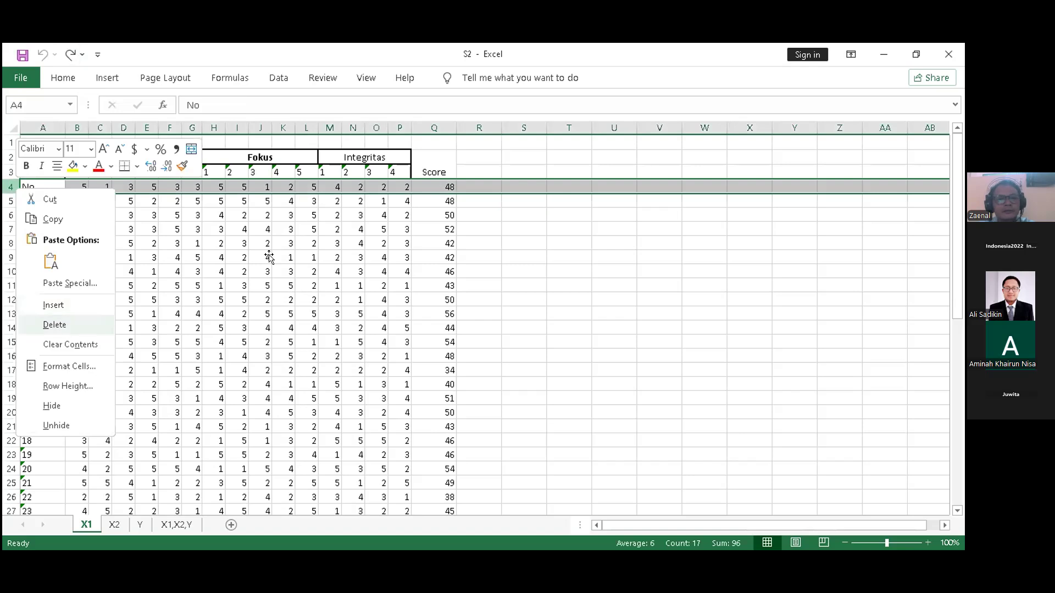
pyautogui.press('Return')
pyautogui.click(283, 257)
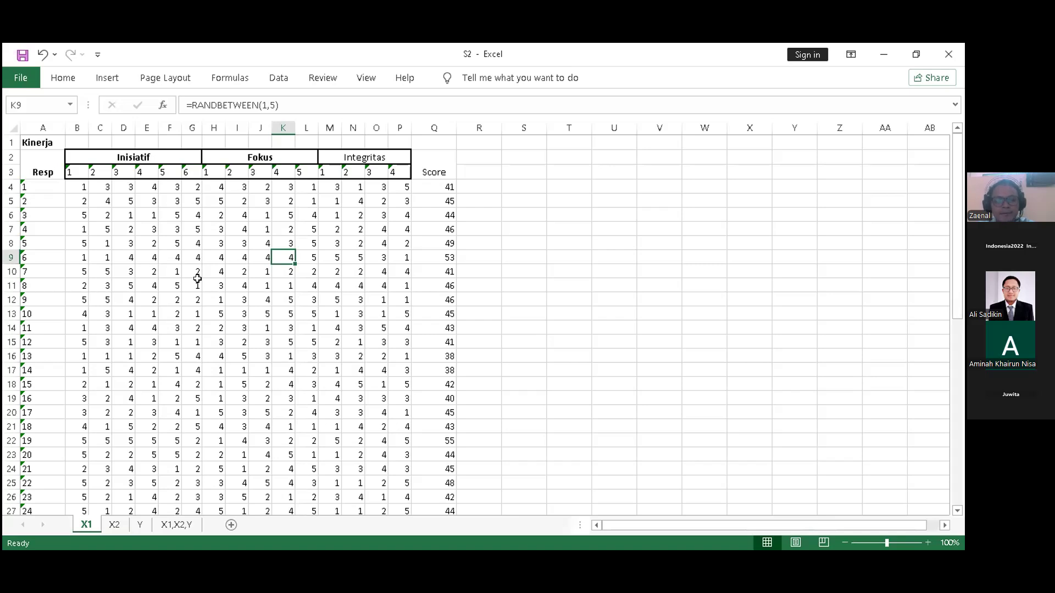
# Step: Enter the formula =RANDBETWEEN(1,5) in cell B4 for respondent 1's first Inisiatif item
pyautogui.click(78, 190)
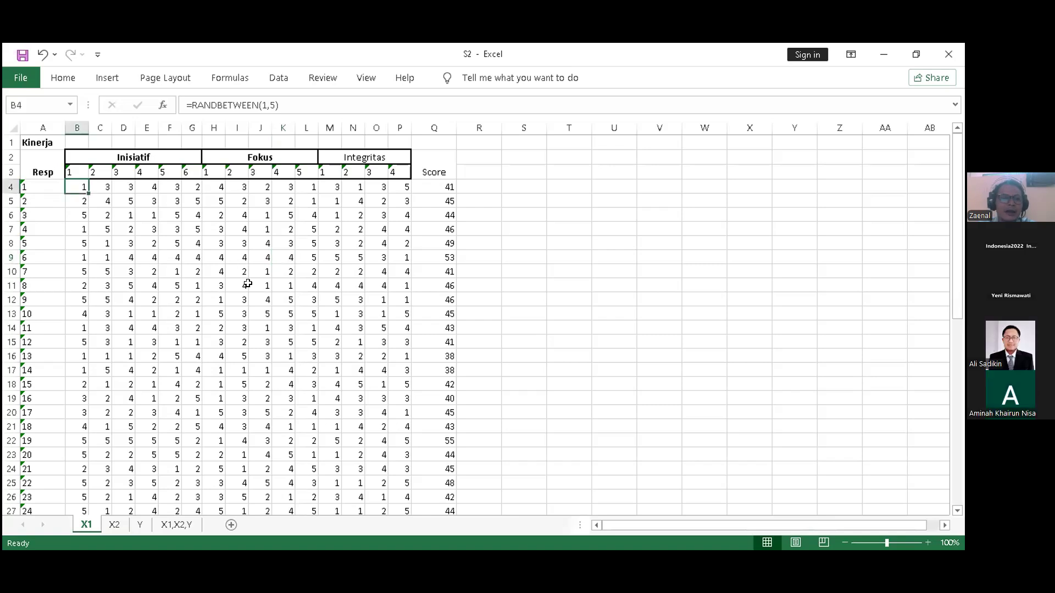
pyautogui.click(160, 309)
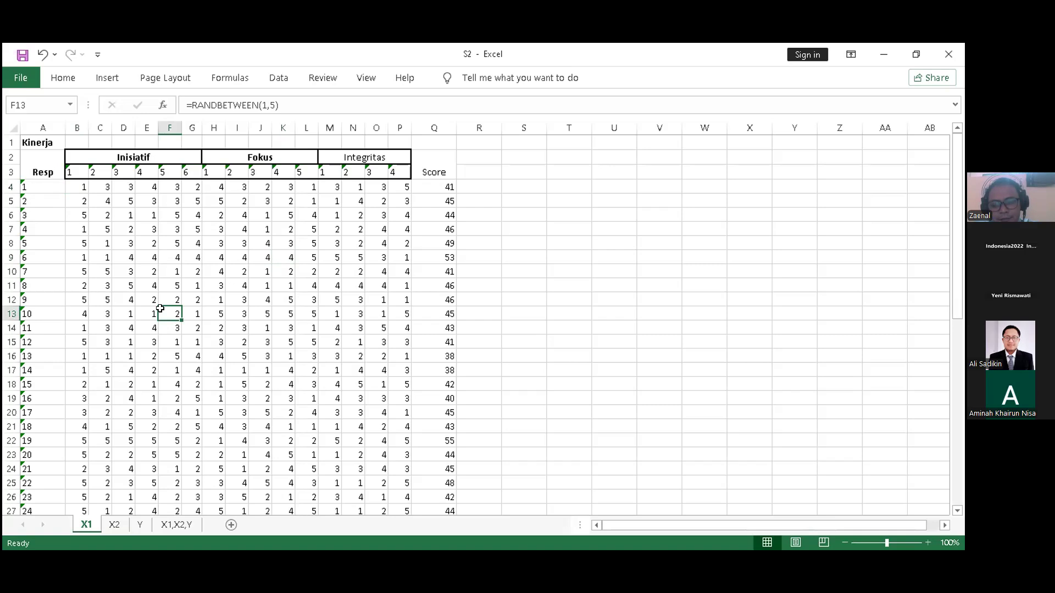
pyautogui.click(74, 187)
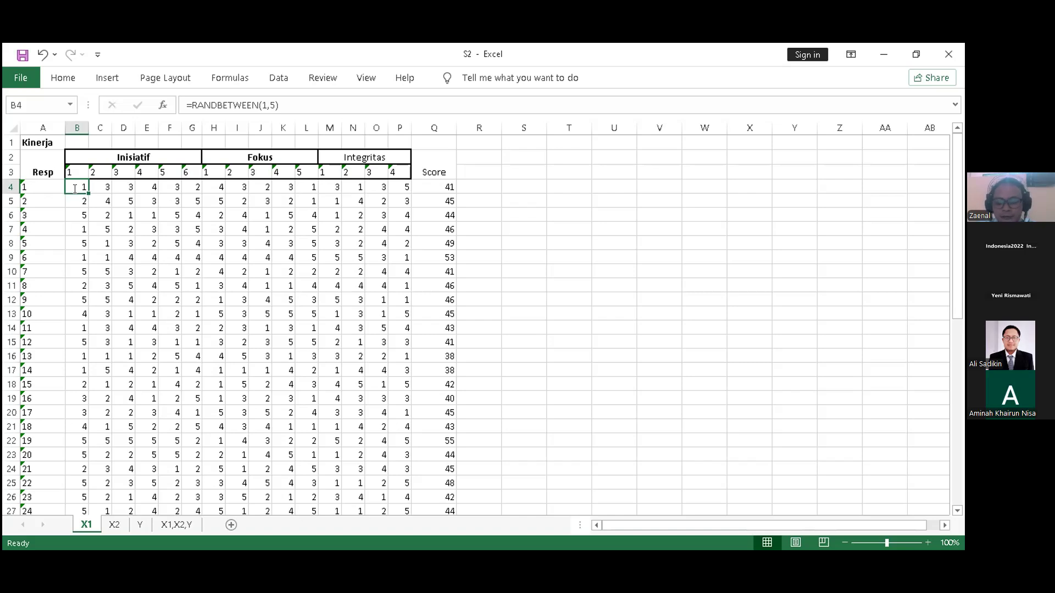
pyautogui.write('=')
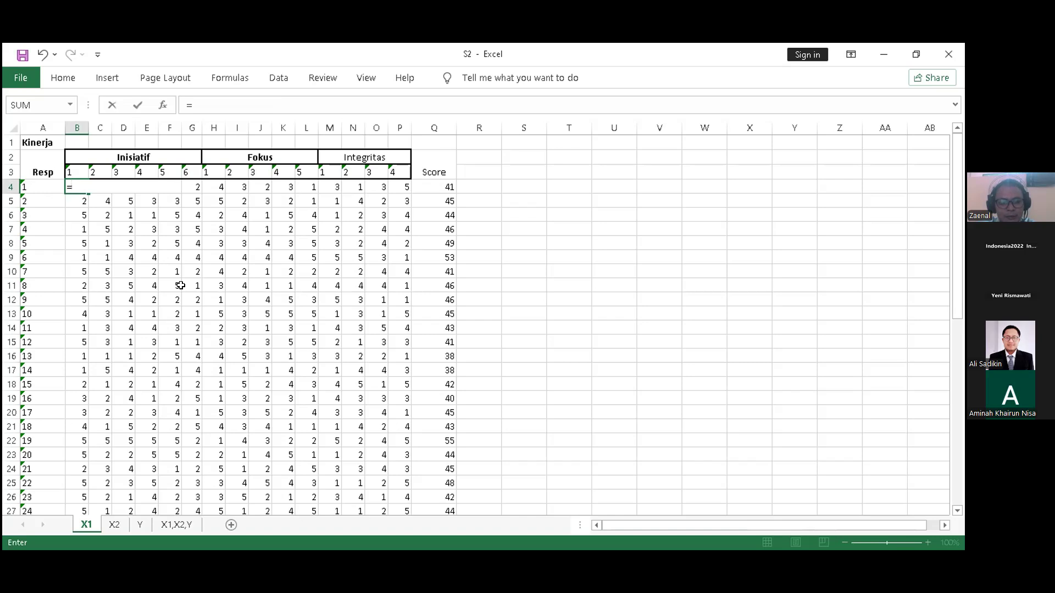
pyautogui.write('ra')
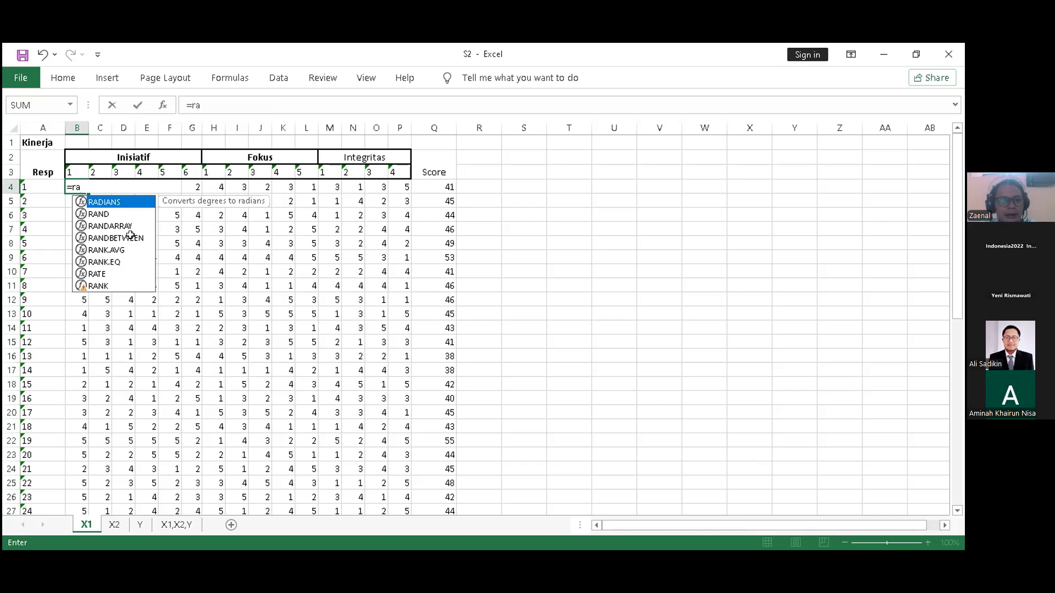
pyautogui.click(130, 237)
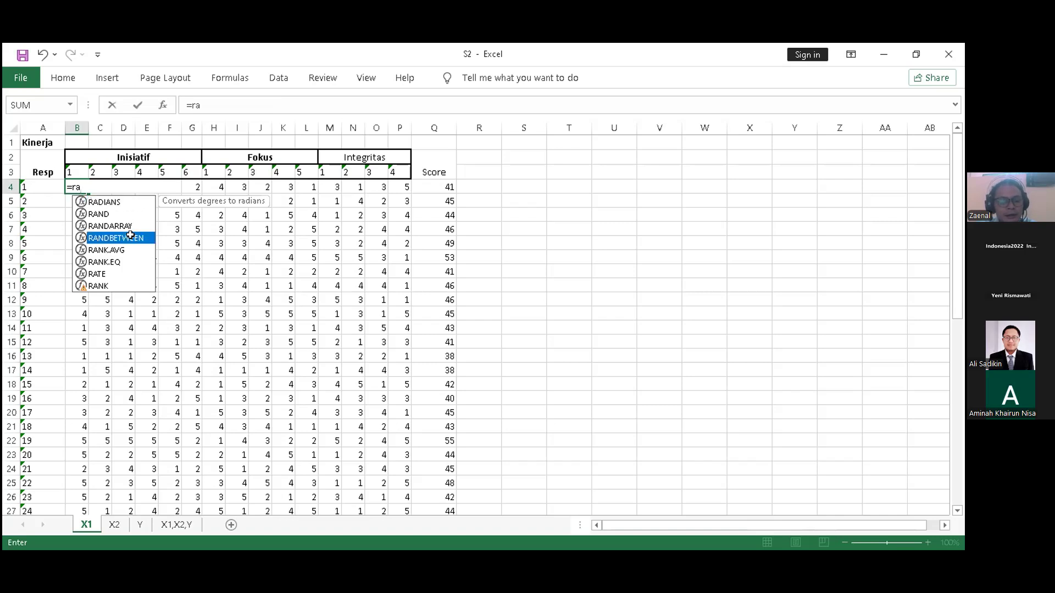
pyautogui.doubleClick(130, 236)
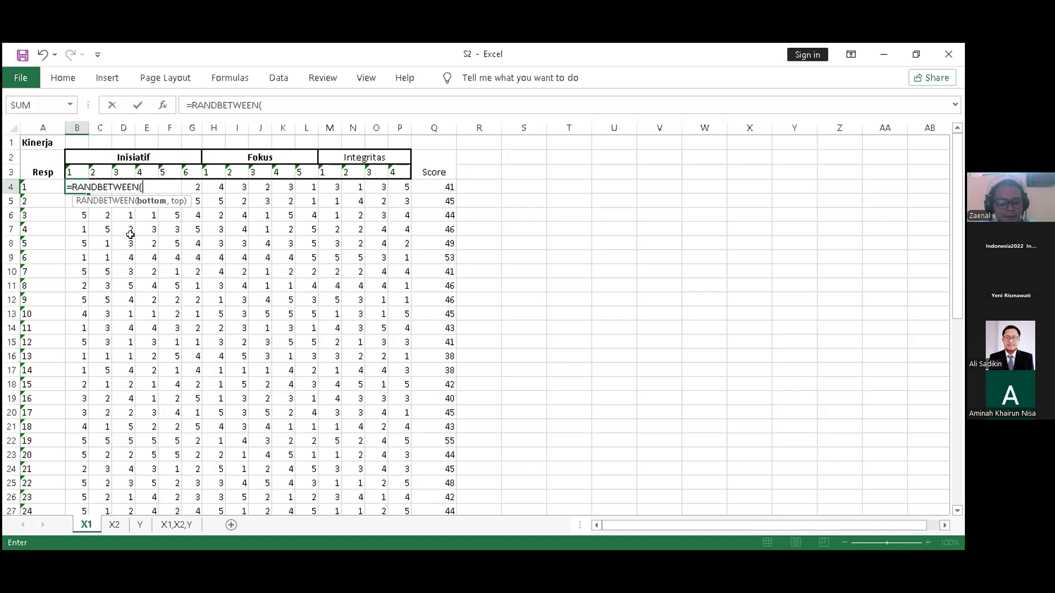
pyautogui.write('1')
pyautogui.write(',')
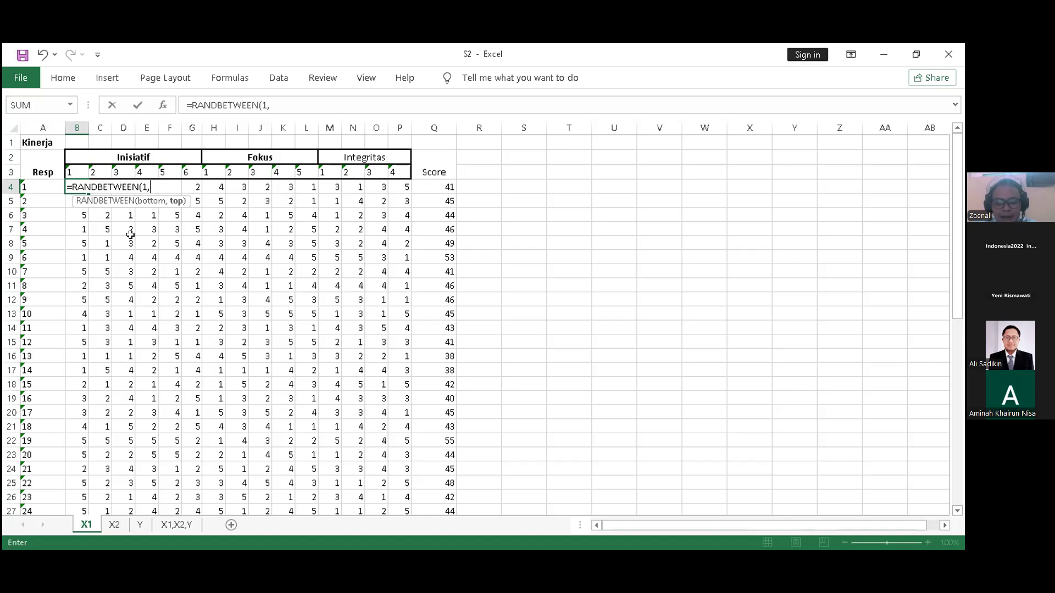
pyautogui.write('5')
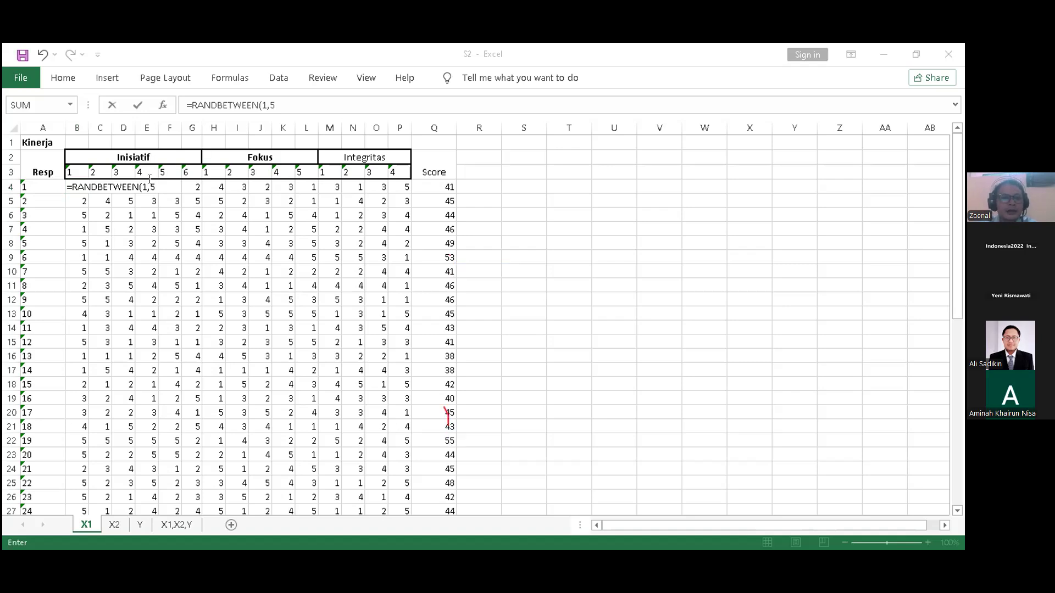
pyautogui.click(279, 103)
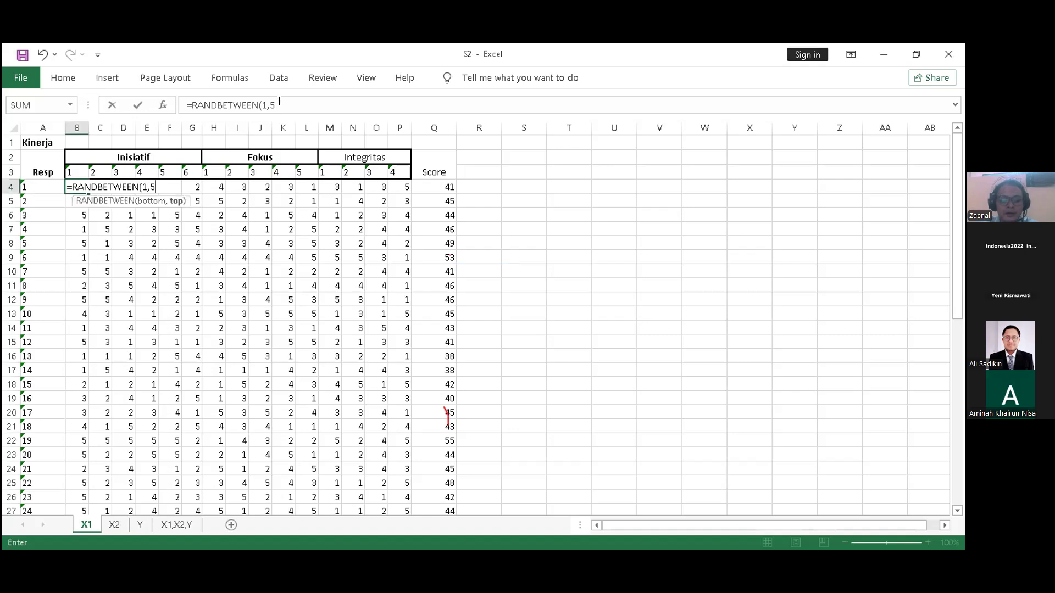
pyautogui.write(')')
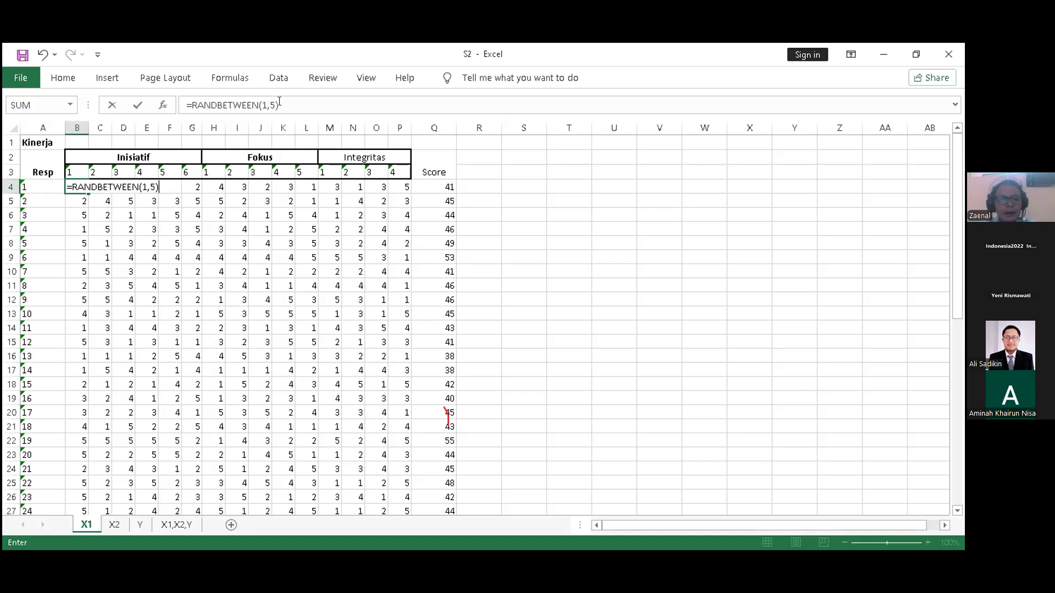
pyautogui.press('Return')
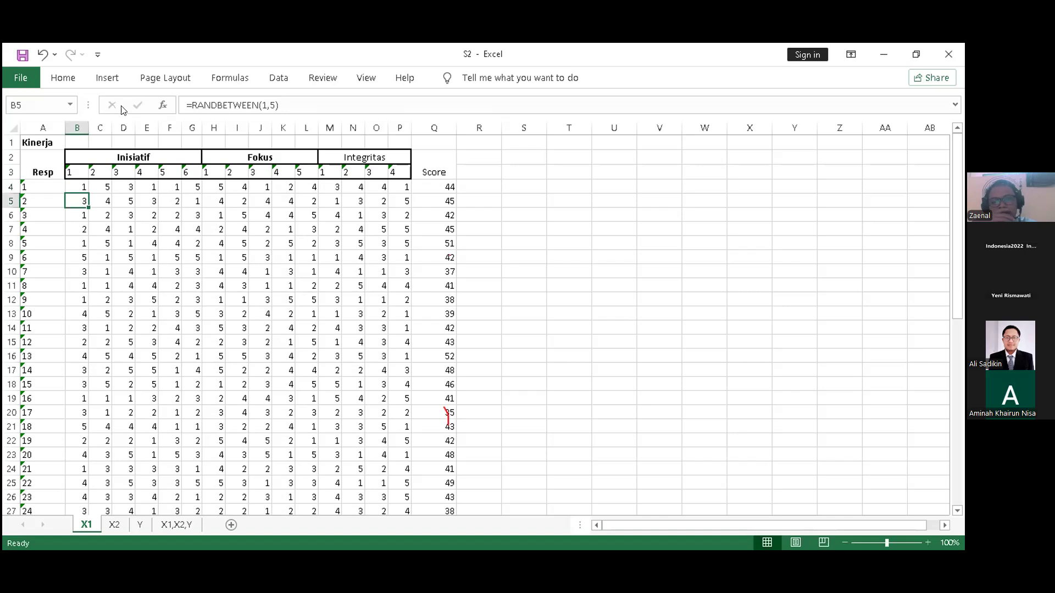
# Step: Fill the random-number formula from B4 across to column P and down to row 53 for all 50 respondents
pyautogui.click(76, 187)
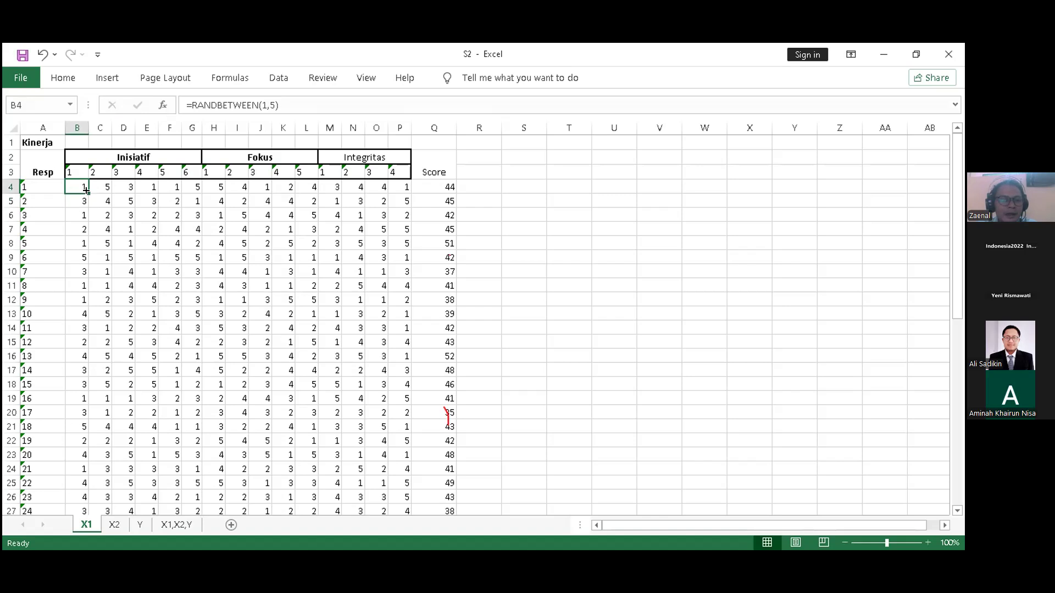
pyautogui.moveTo(88, 192); pyautogui.dragTo(392, 161)
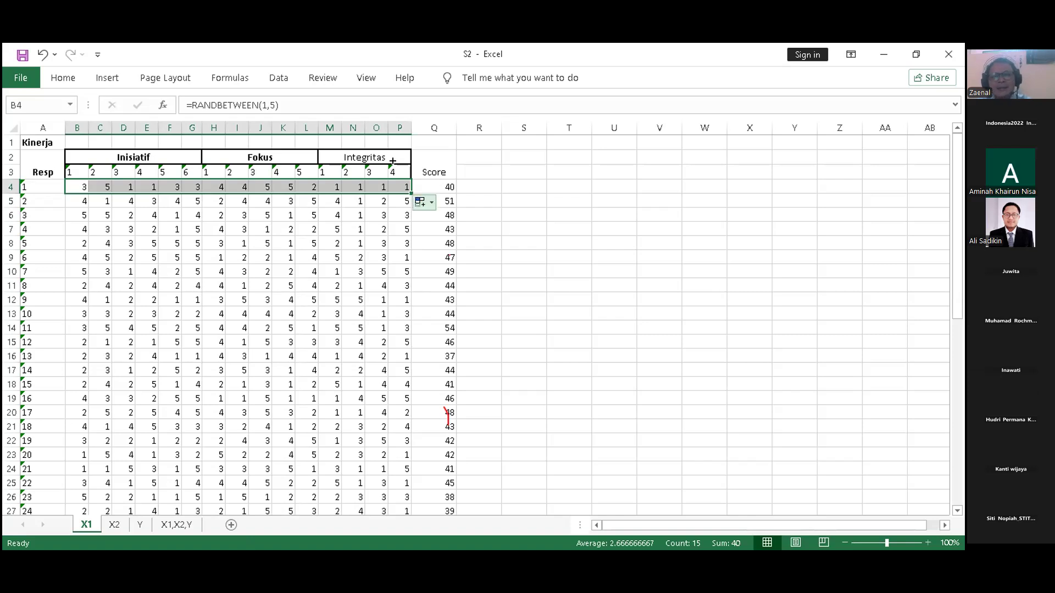
pyautogui.moveTo(392, 543); pyautogui.dragTo(390, 481)
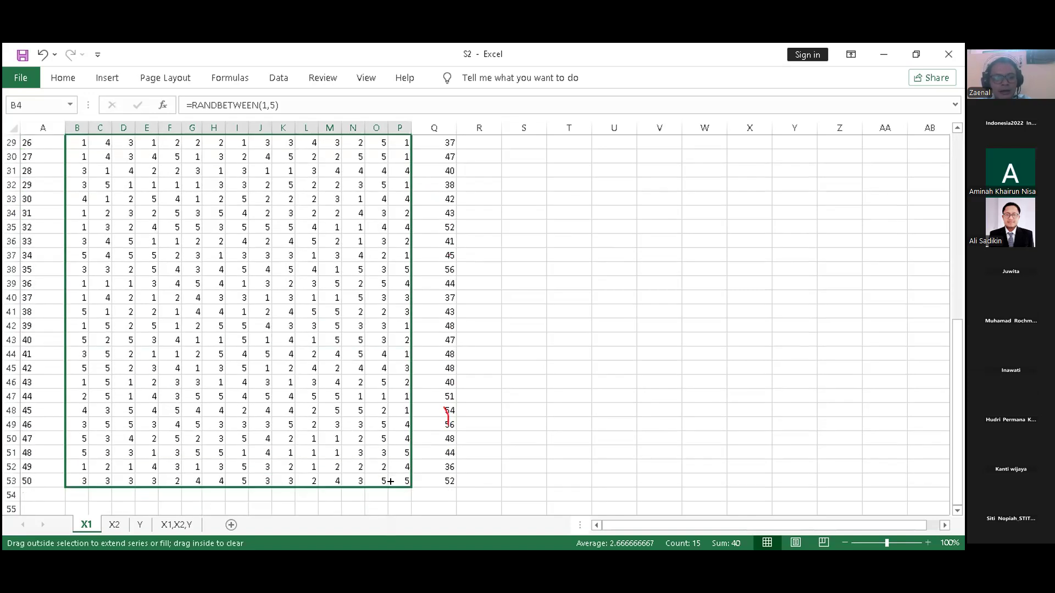
pyautogui.moveTo(390, 482); pyautogui.dragTo(389, 481)
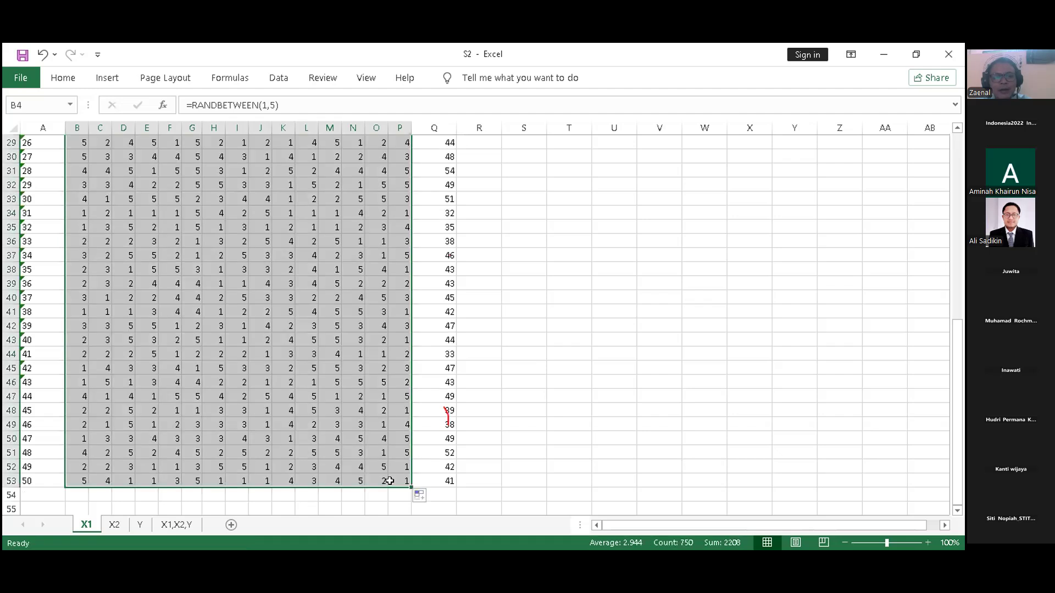
# Step: Enter a SUM formula over B4:P4 in cell Q4 as respondent 1's Score
pyautogui.click(526, 425)
pyautogui.press('Up')
pyautogui.press('Up')
pyautogui.press('Up')
pyautogui.press('Up')
pyautogui.press('Up')
pyautogui.press('Up')
pyautogui.press('Up')
pyautogui.press('Up')
pyautogui.press('Up')
pyautogui.press('Up')
pyautogui.press('Up')
pyautogui.press('Up')
pyautogui.press('Up')
pyautogui.press('Up')
pyautogui.press('Up')
pyautogui.press('Up')
pyautogui.press('Up')
pyautogui.press('Up')
pyautogui.press('Up')
pyautogui.press('Up')
pyautogui.press('Up')
pyautogui.press('Up')
pyautogui.press('Up')
pyautogui.press('Up')
pyautogui.press('Up')
pyautogui.press('Up')
pyautogui.press('Up')
pyautogui.press('Up')
pyautogui.press('Up')
pyautogui.press('Up')
pyautogui.press('Up')
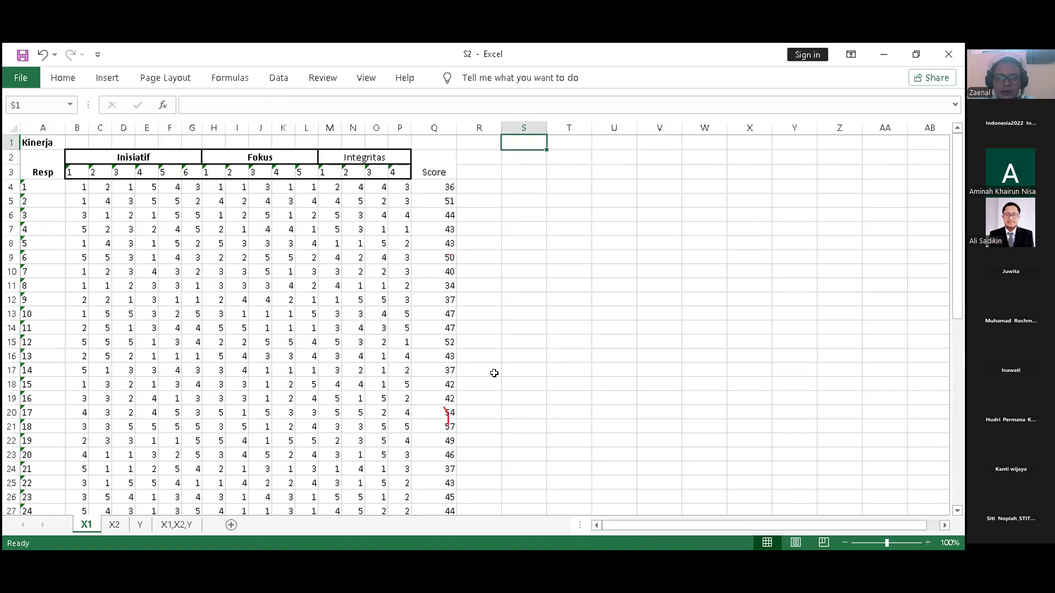
pyautogui.click(446, 325)
pyautogui.press('Up')
pyautogui.press('Up')
pyautogui.press('Up')
pyautogui.press('Up')
pyautogui.press('Up')
pyautogui.press('Up')
pyautogui.press('Up')
pyautogui.press('Up')
pyautogui.press('Up')
pyautogui.press('Up')
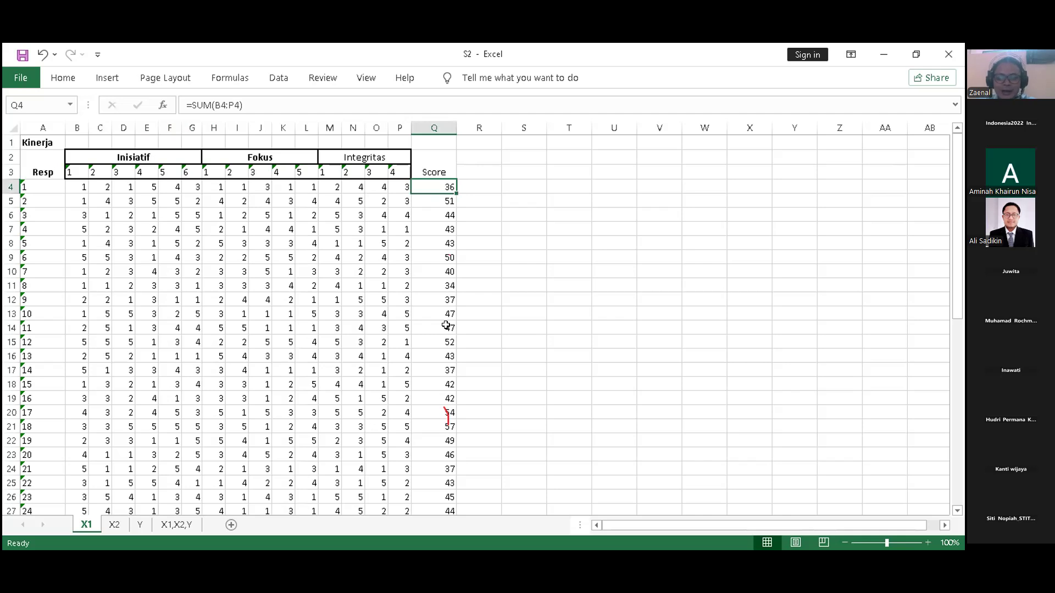
pyautogui.write('=')
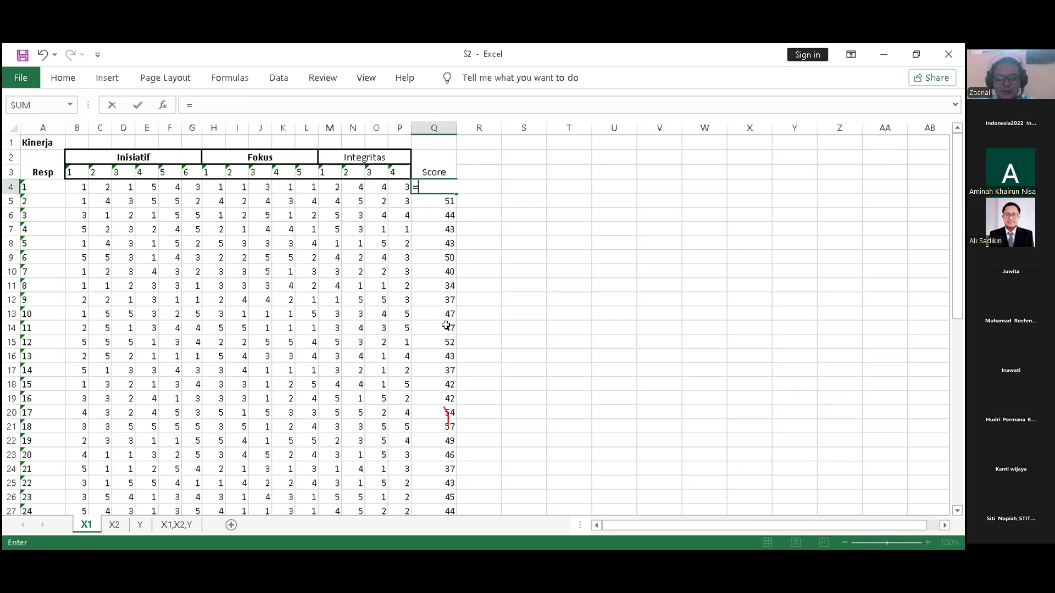
pyautogui.write('sum')
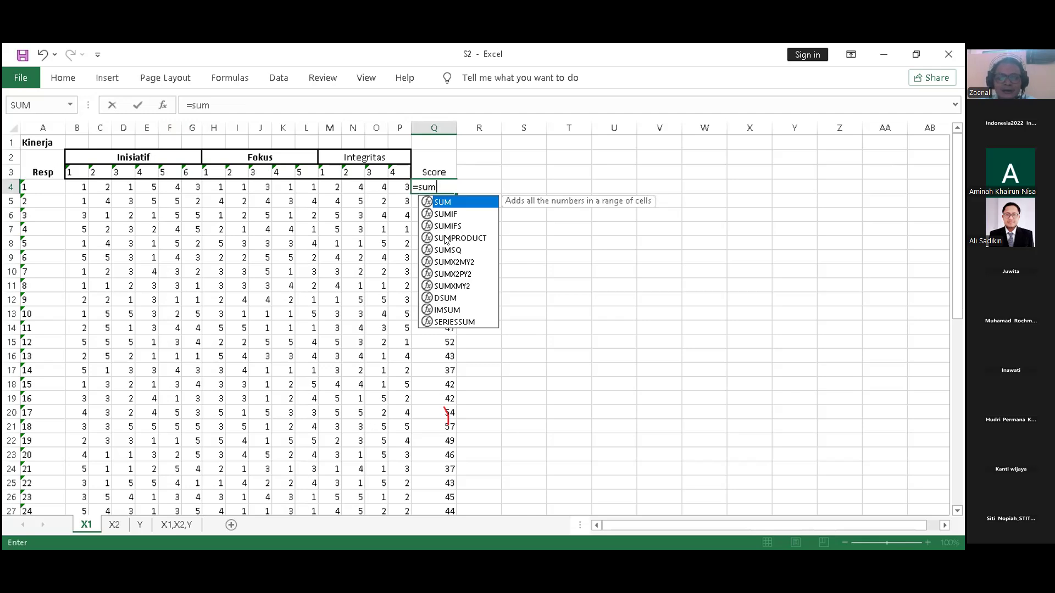
pyautogui.press('Tab')
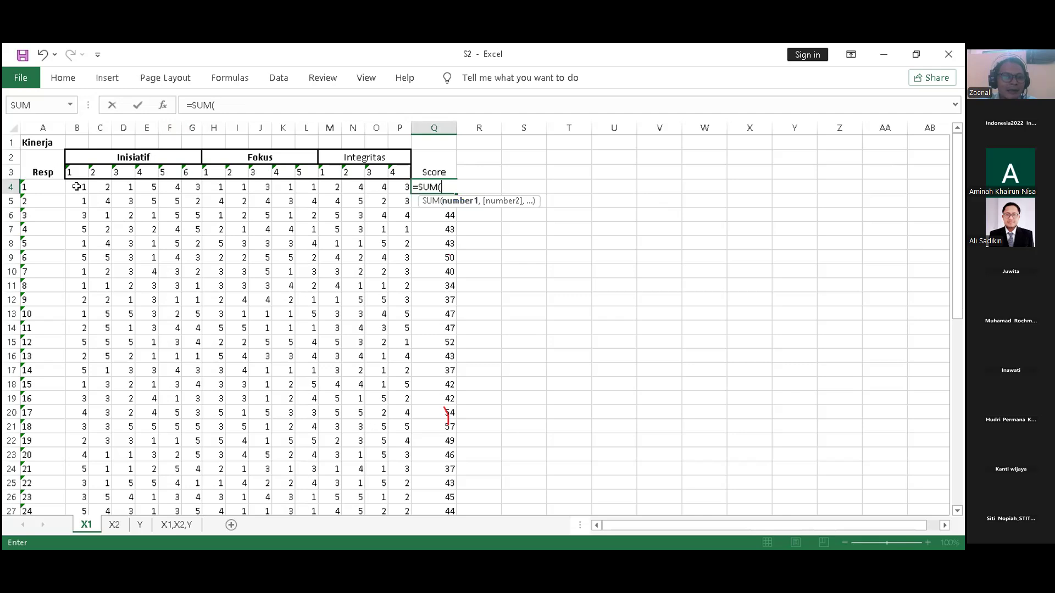
pyautogui.click(77, 187)
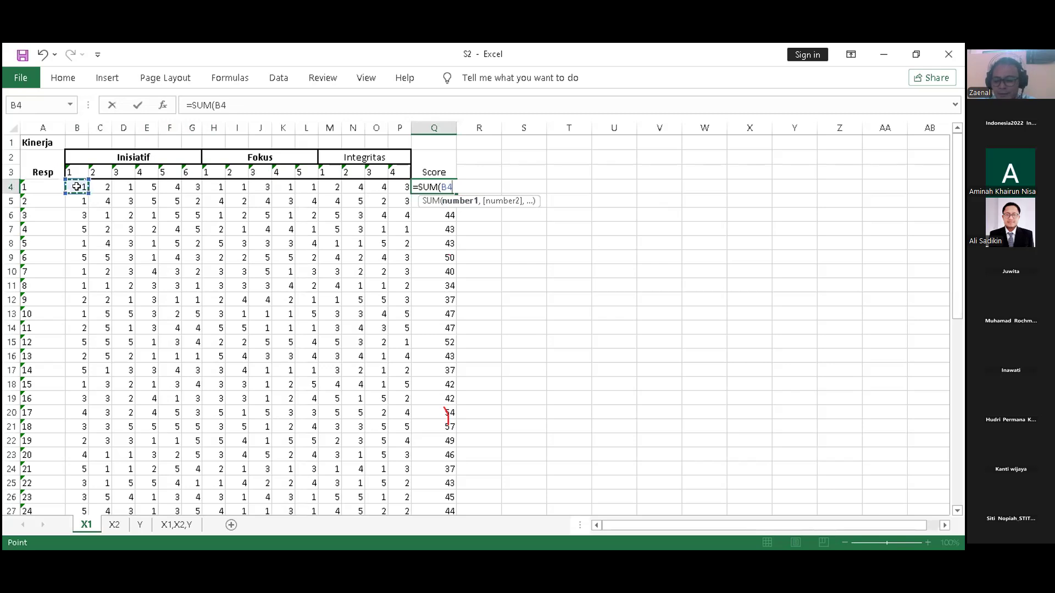
pyautogui.moveTo(77, 186); pyautogui.dragTo(102, 186)
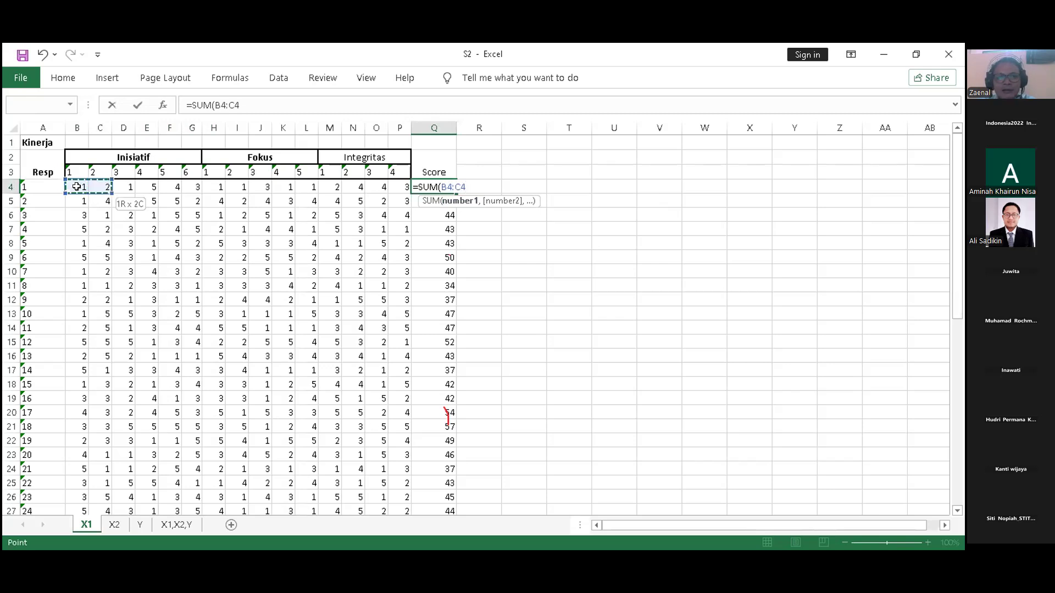
pyautogui.hotkey('ctrl', 'shift', 'Right')
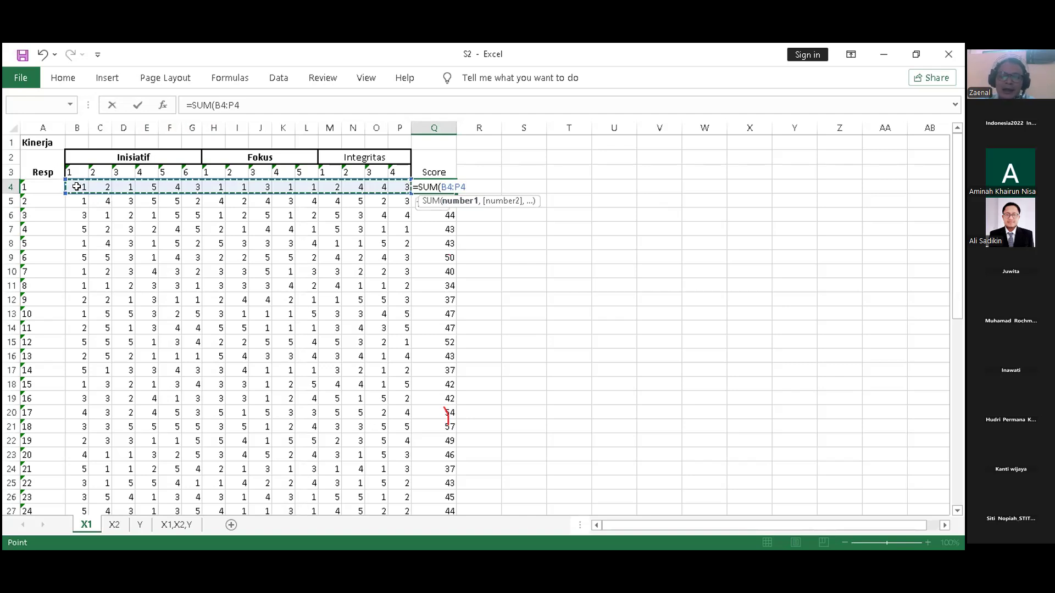
pyautogui.press('Return')
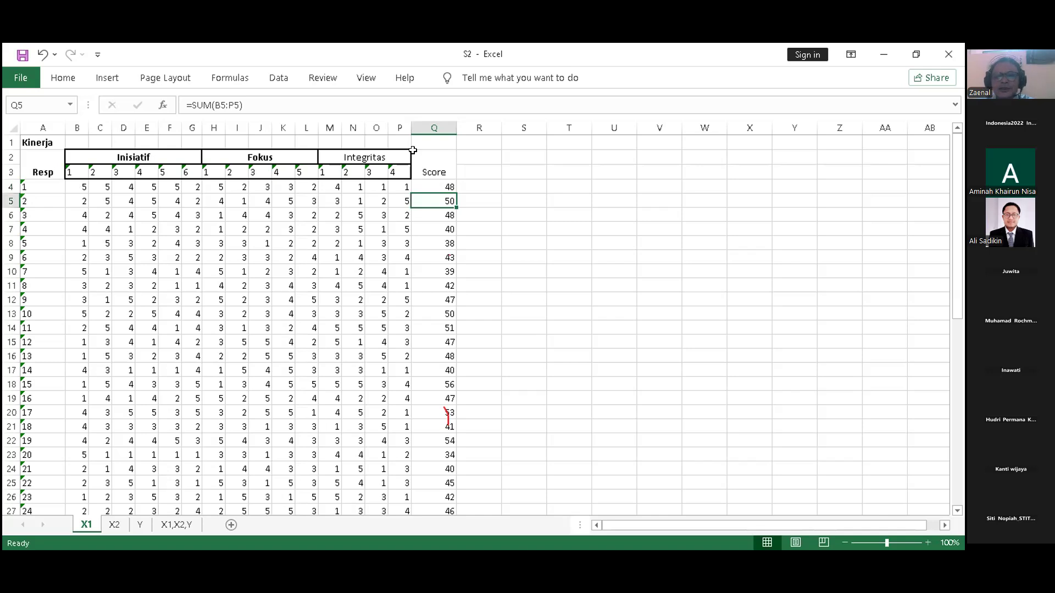
pyautogui.press('Up')
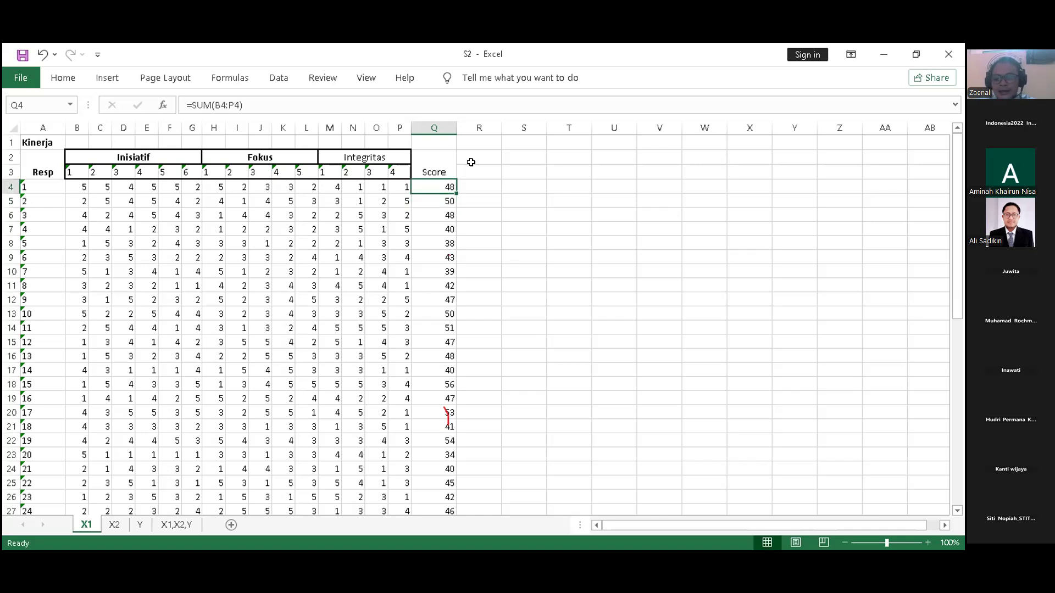
# Step: Re-enter the formula =SUM(B4:P4) in cell Q4 for respondent 1's Score
pyautogui.write('=')
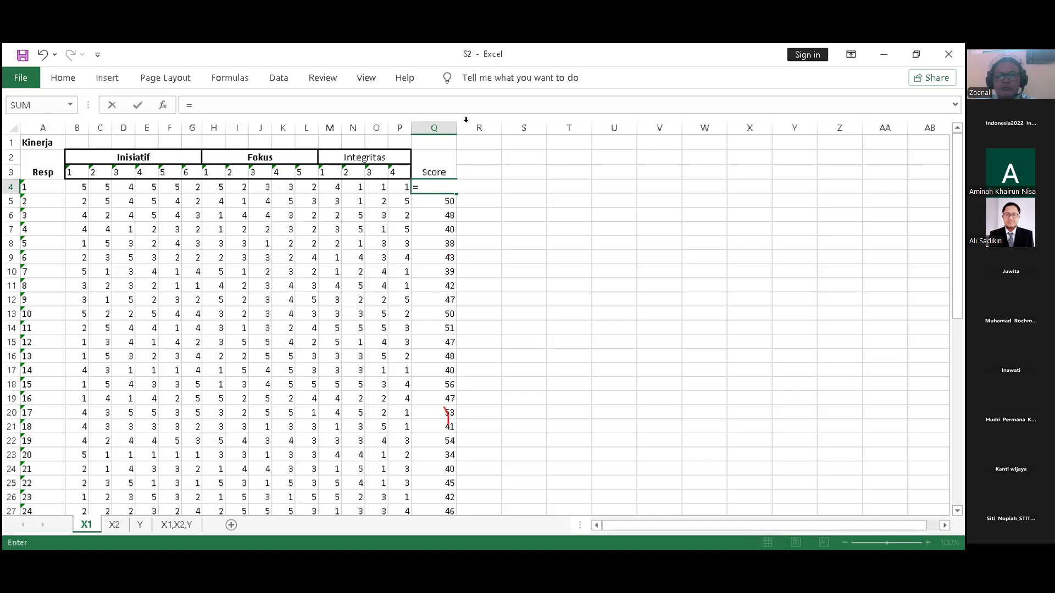
pyautogui.write('sum')
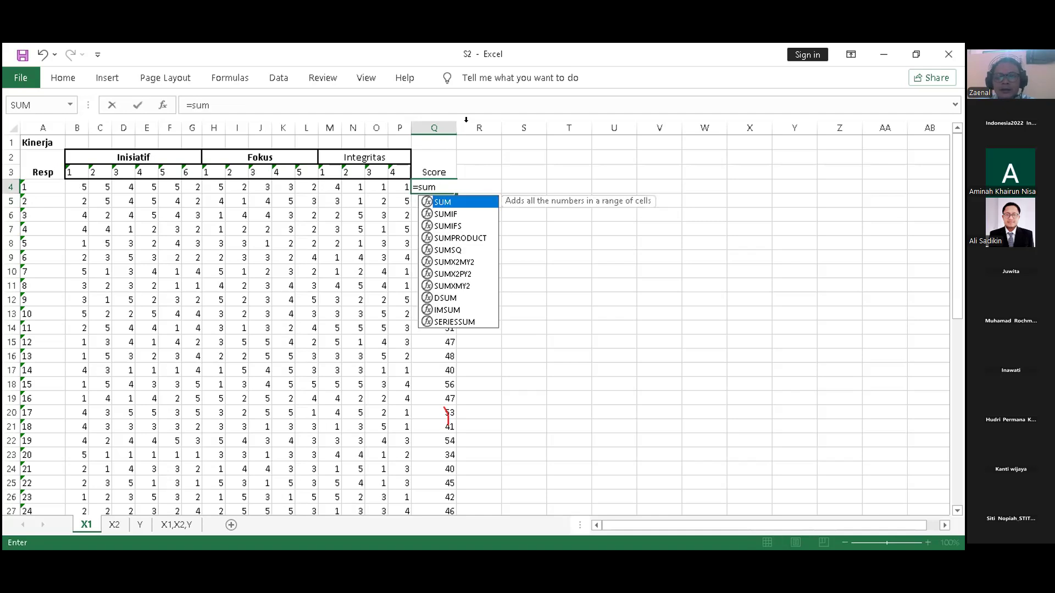
pyautogui.press('Tab')
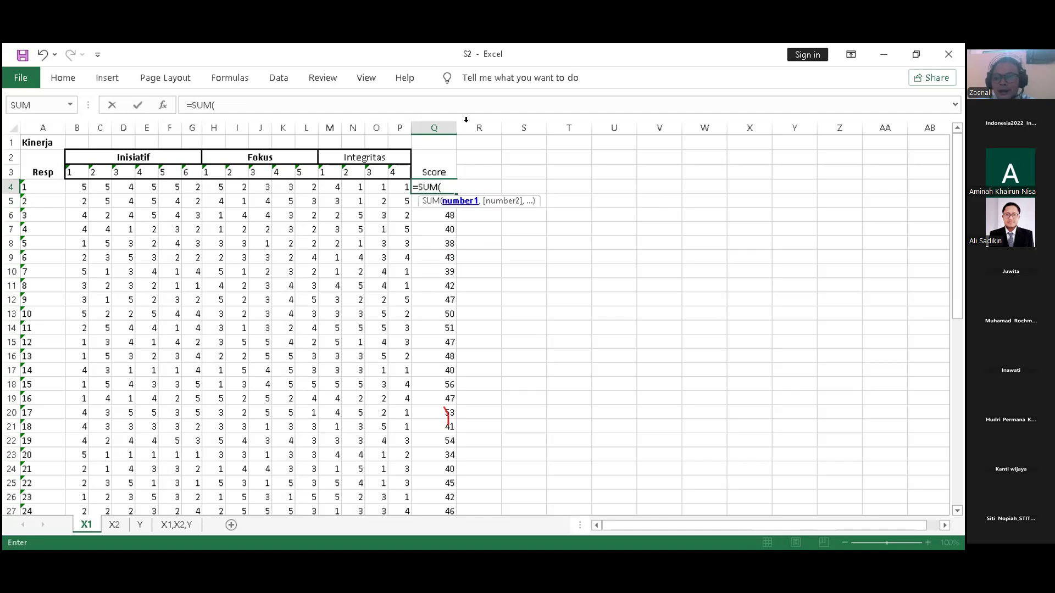
pyautogui.click(74, 186)
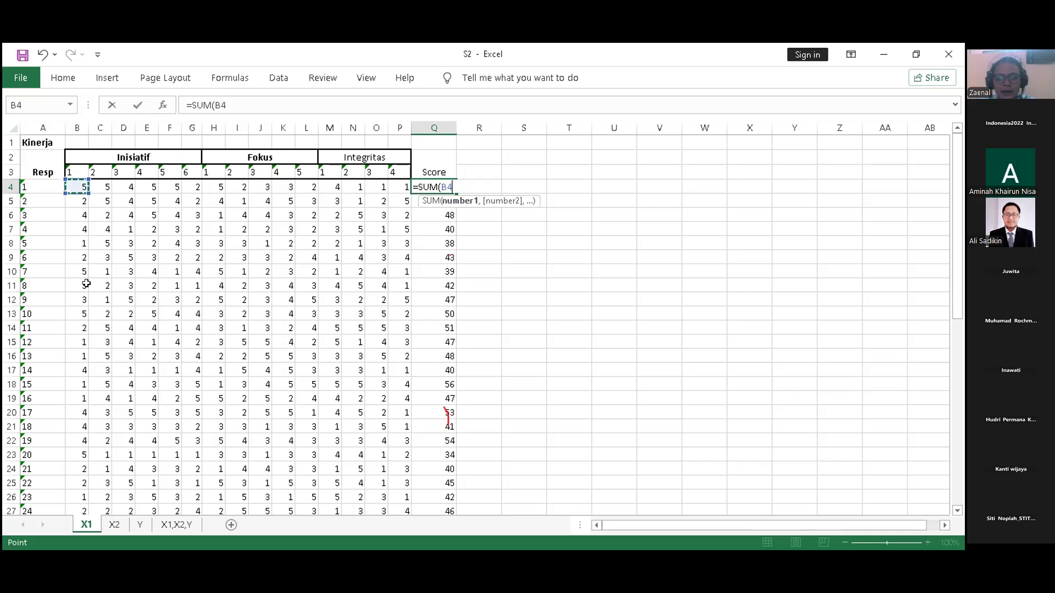
pyautogui.moveTo(77, 186); pyautogui.dragTo(107, 189)
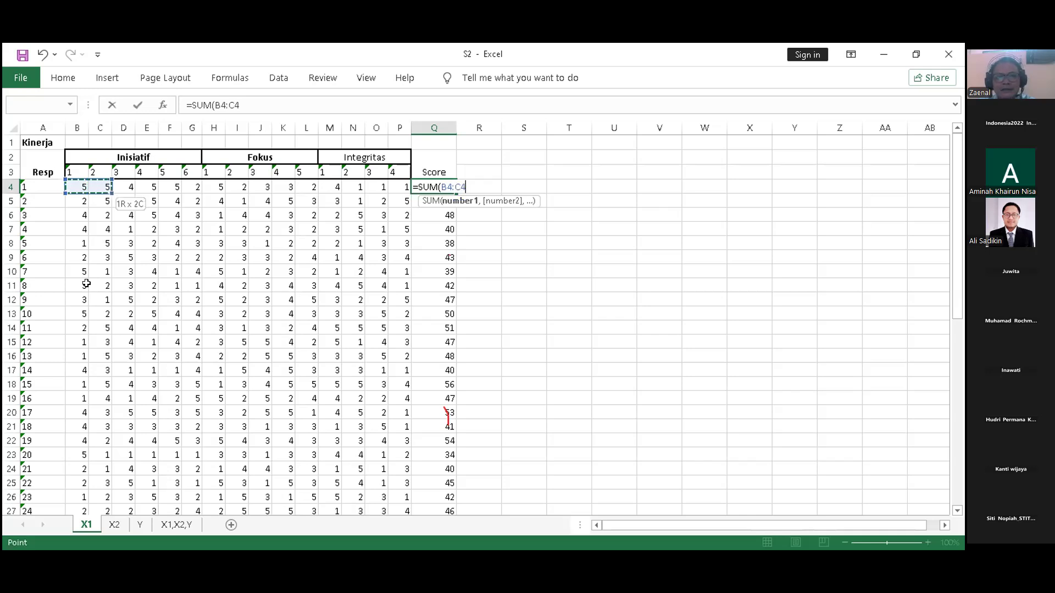
pyautogui.hotkey('ctrl', 'shift', 'Right')
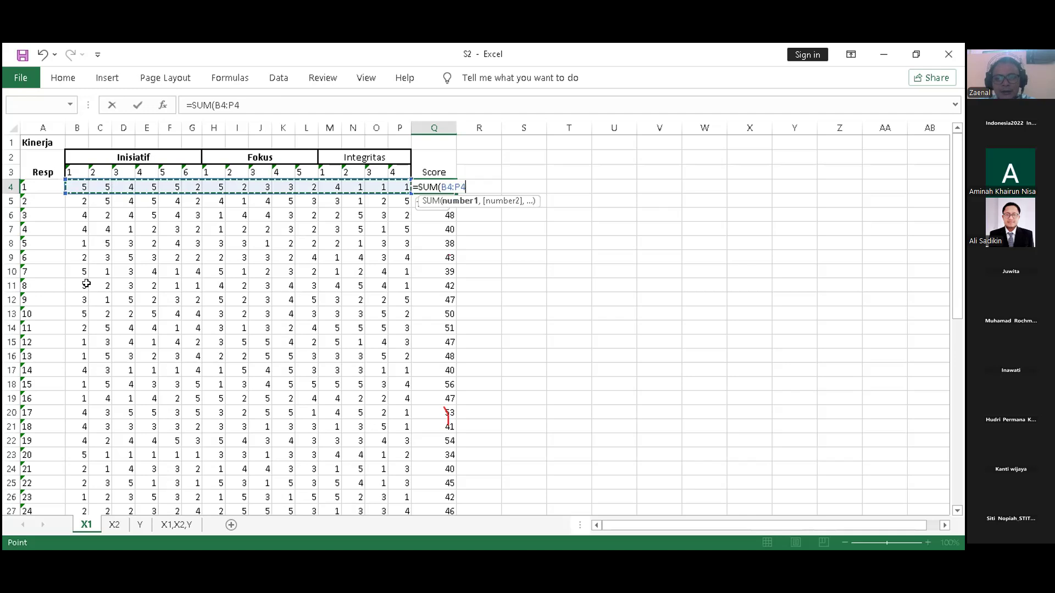
pyautogui.press('Return')
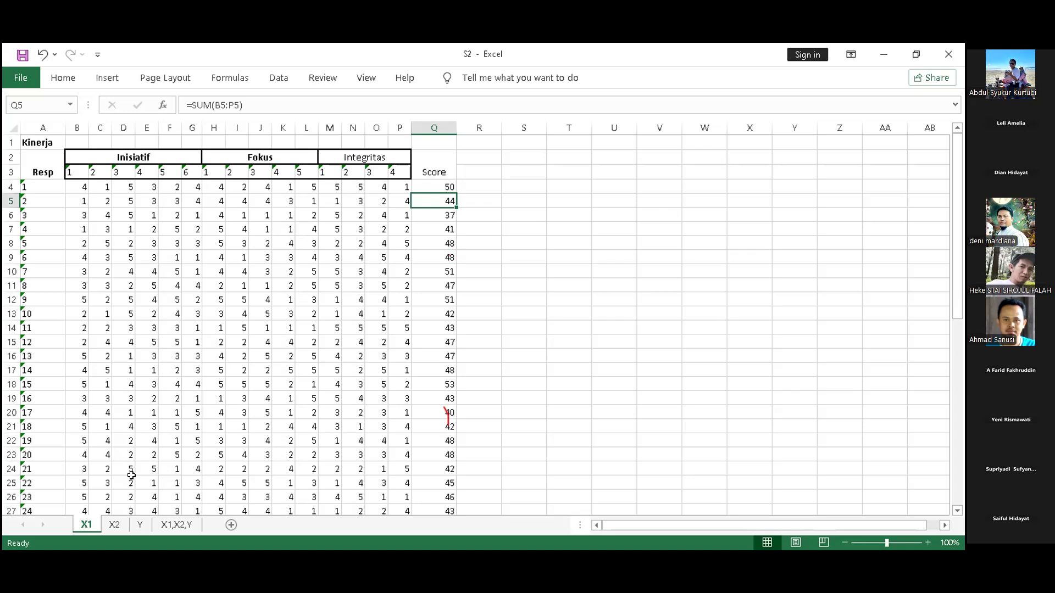
# Step: On sheet Y, change the merged header "Sejawat" in M2 to "Pimpinan"
pyautogui.click(114, 526)
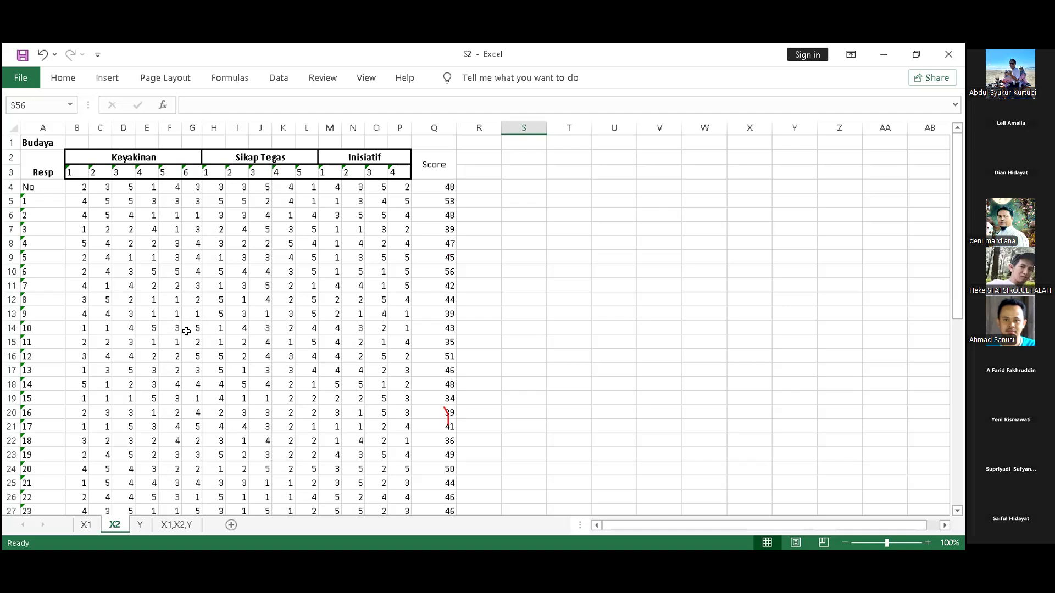
pyautogui.click(139, 525)
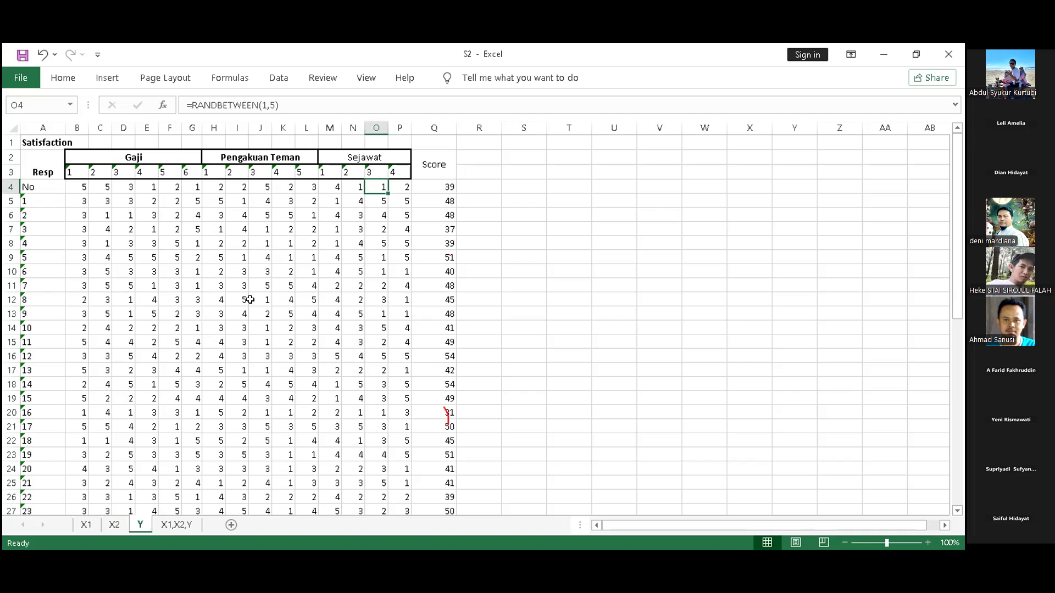
pyautogui.click(352, 151)
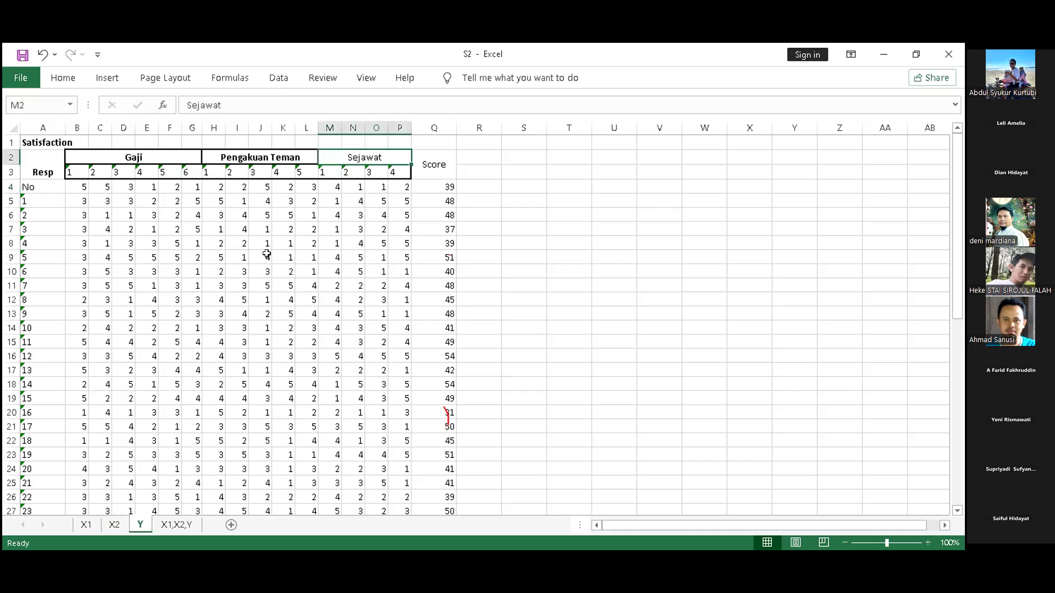
pyautogui.write('Pimpinan')
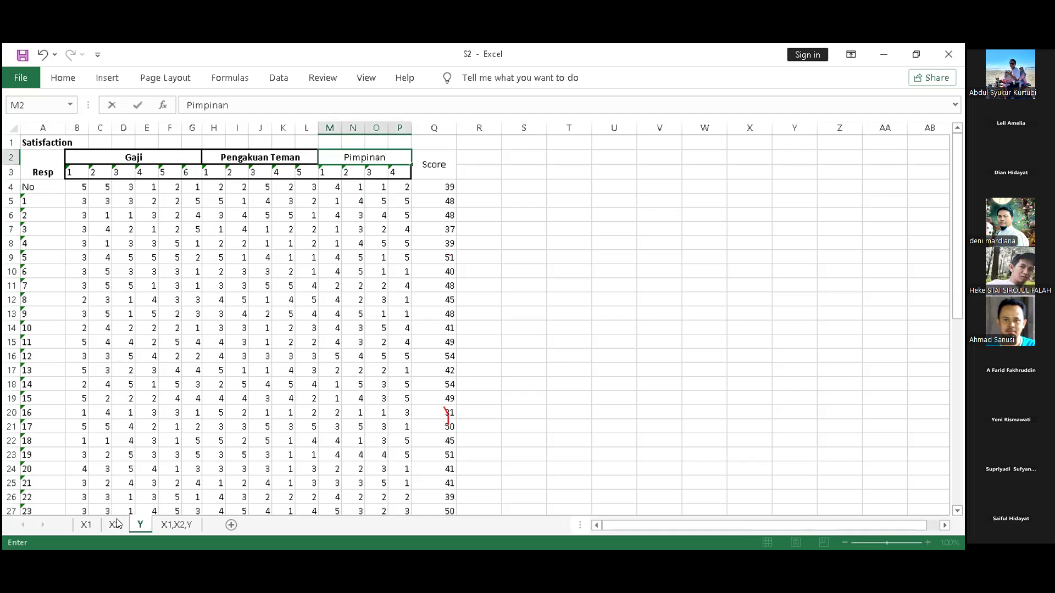
pyautogui.press('Return')
# Step: On sheet X1, re-enter the formula =RANDBETWEEN(1,5) in cell B4 for respondent 1's first Inisiatif item
pyautogui.click(114, 525)
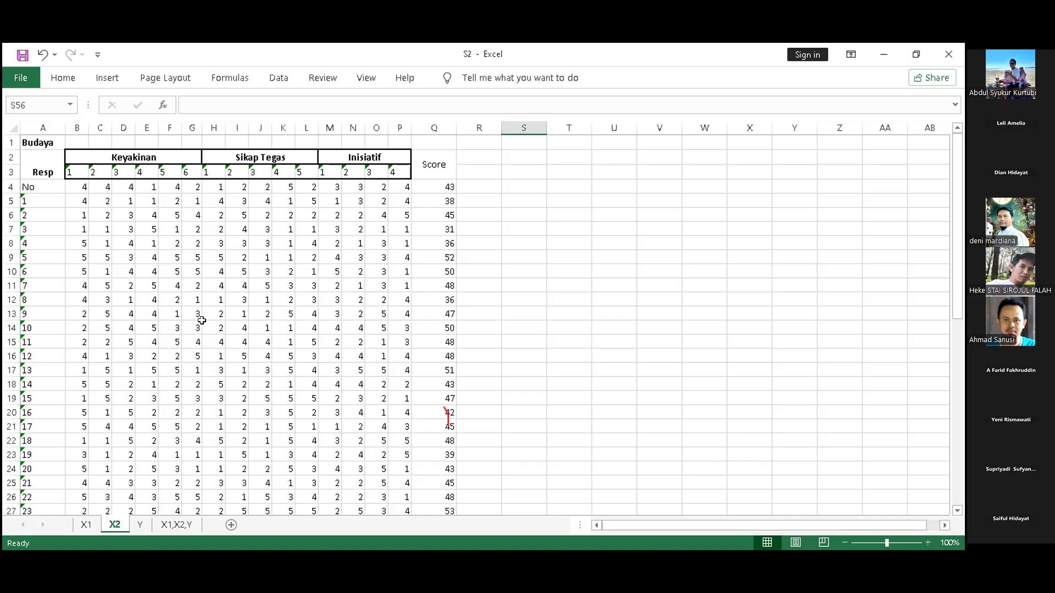
pyautogui.click(85, 525)
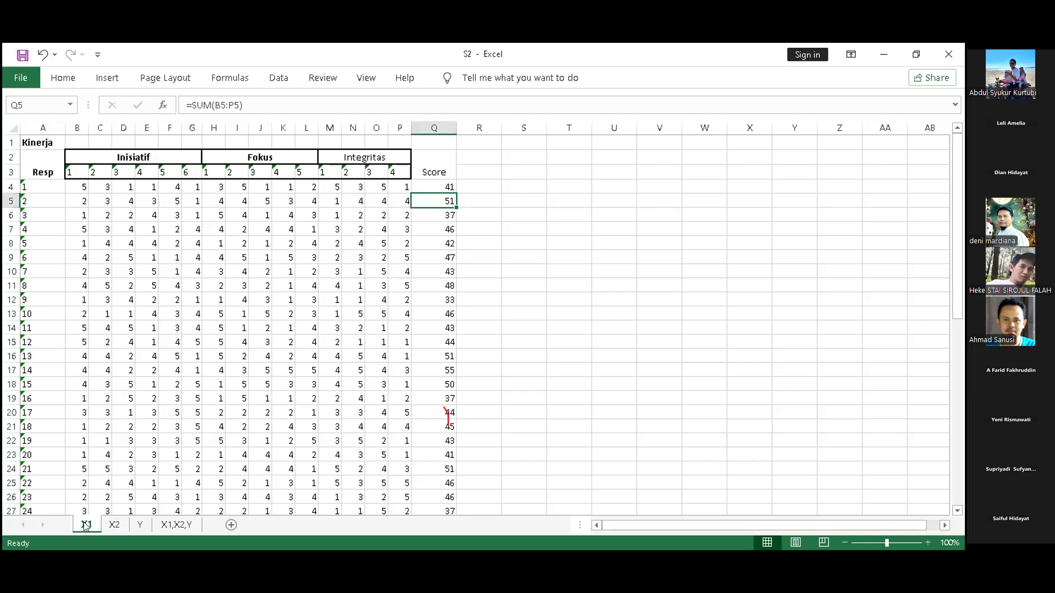
pyautogui.click(78, 187)
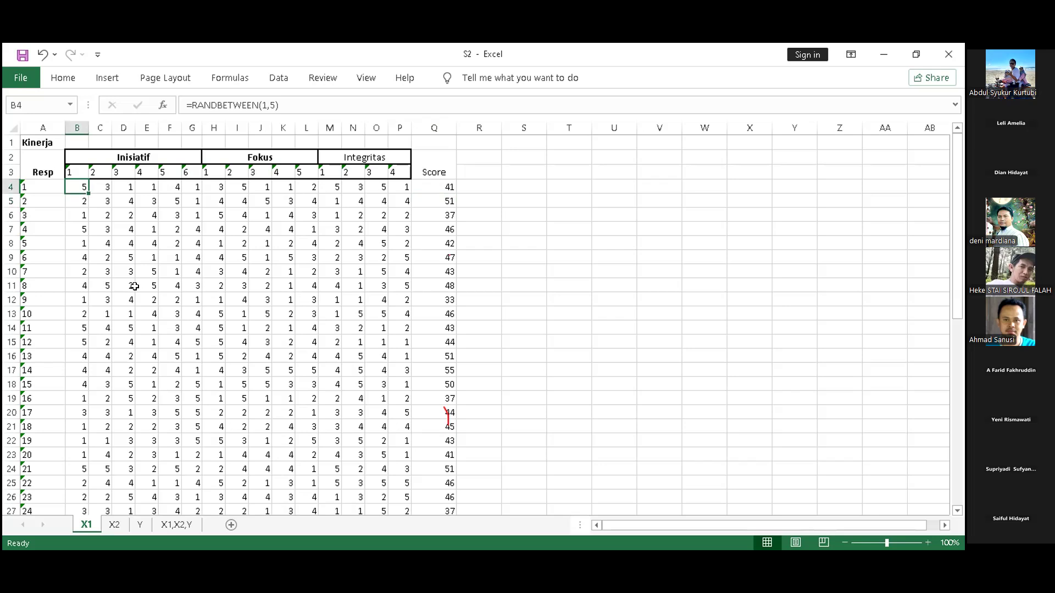
pyautogui.write('=')
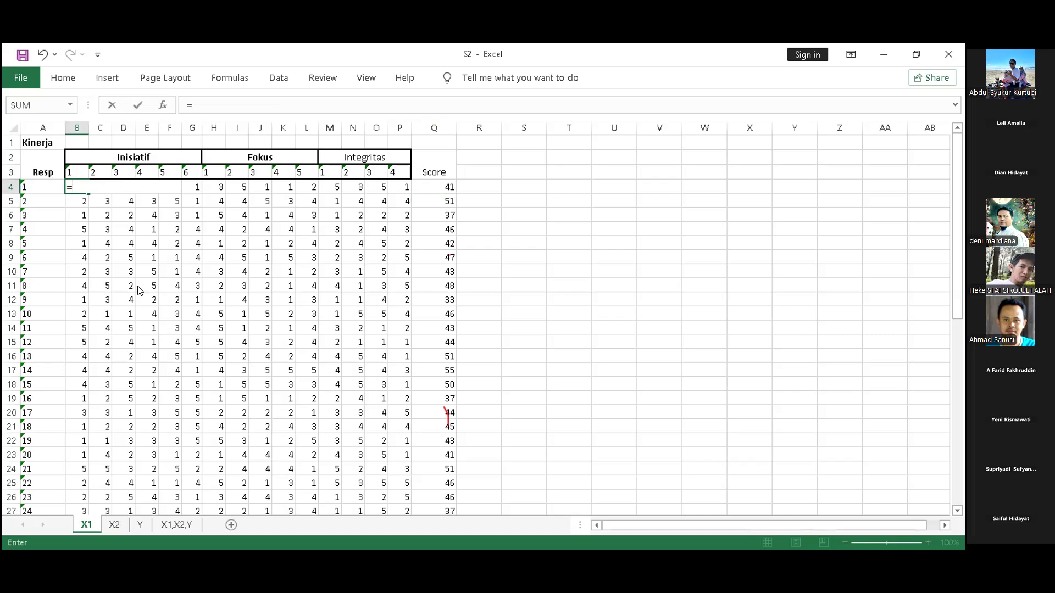
pyautogui.write('rand')
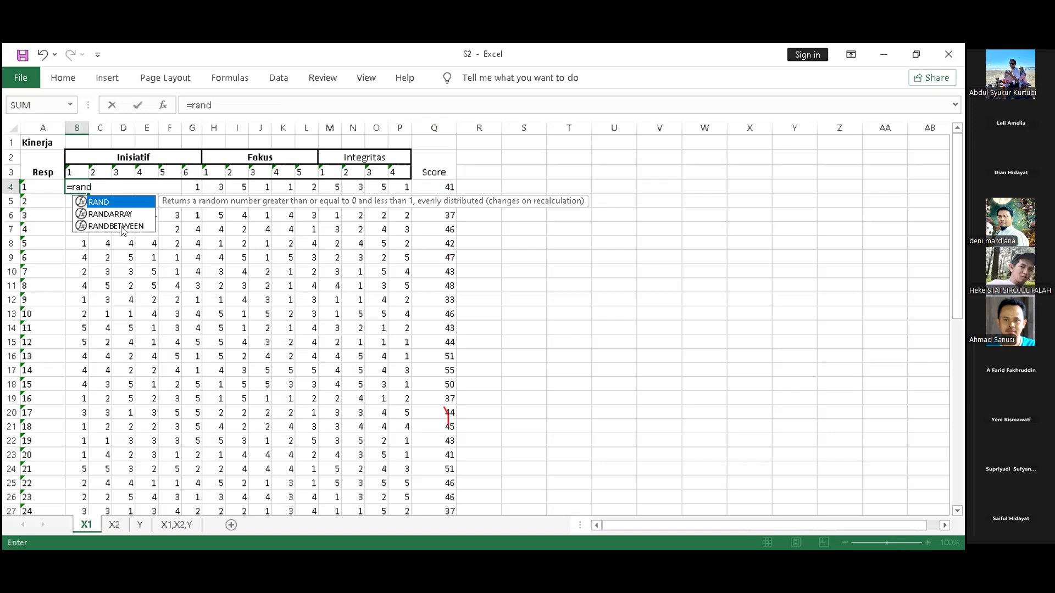
pyautogui.click(120, 224)
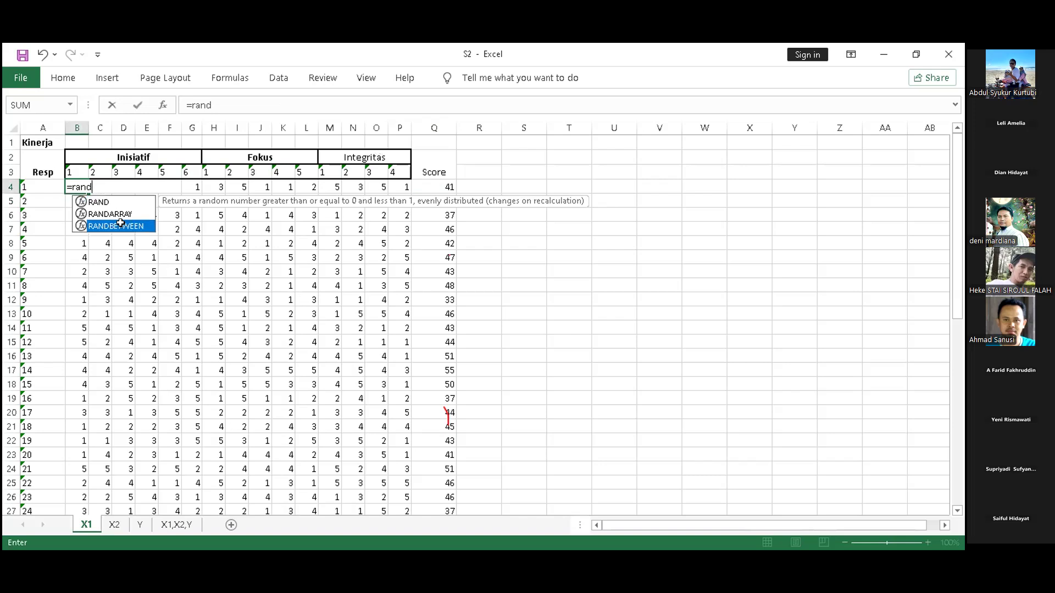
pyautogui.doubleClick(121, 224)
pyautogui.write('1')
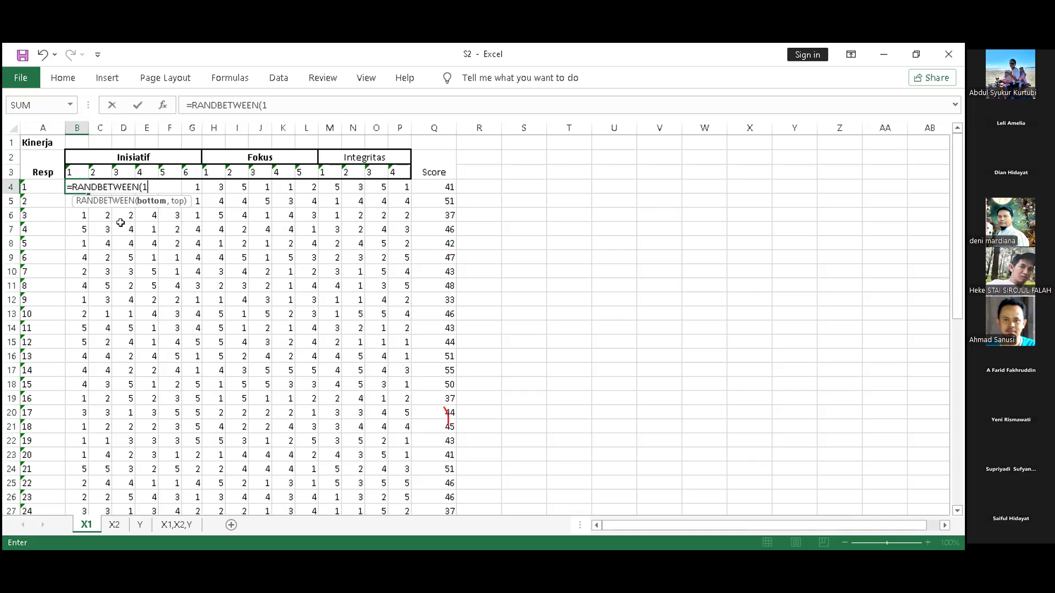
pyautogui.write(',')
pyautogui.write('5)')
pyautogui.press('Return')
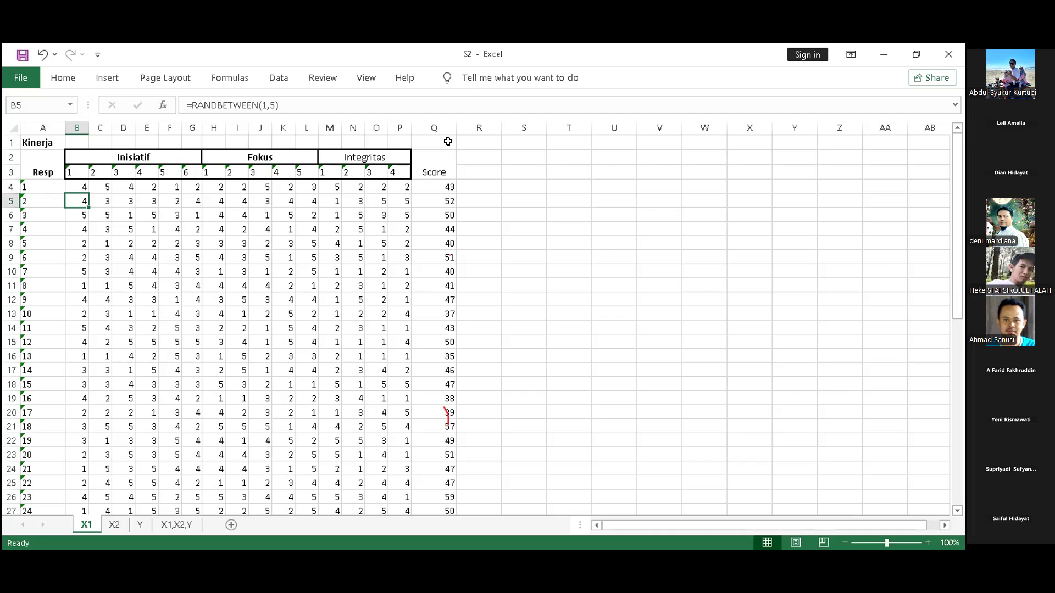
# Step: Apply thick outside borders to the merged Score header cell Q2 on sheet X1
pyautogui.hotkey('ctrl', 'Right')
pyautogui.press('Up')
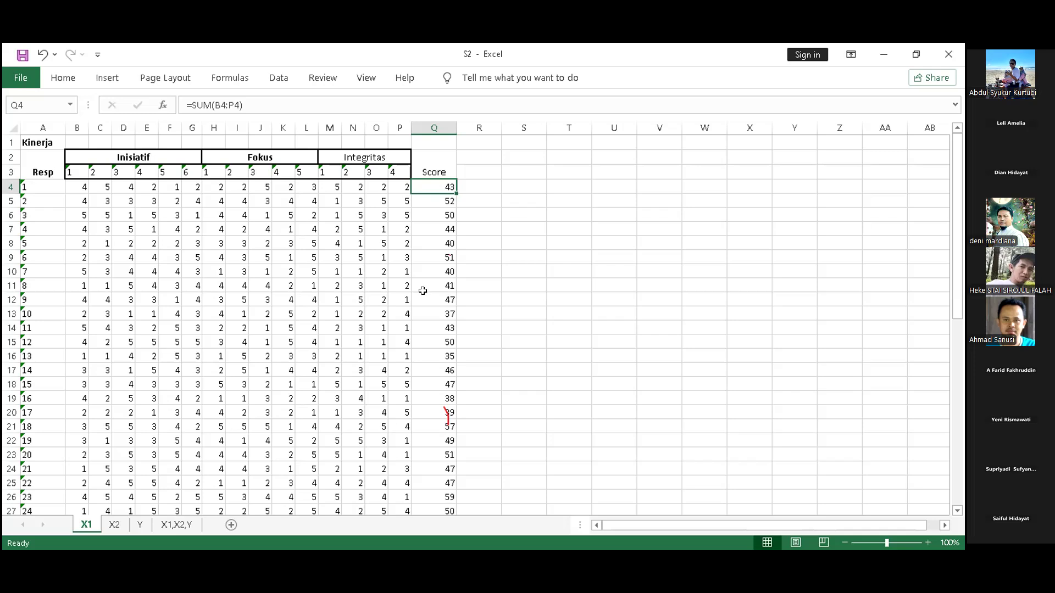
pyautogui.click(434, 165)
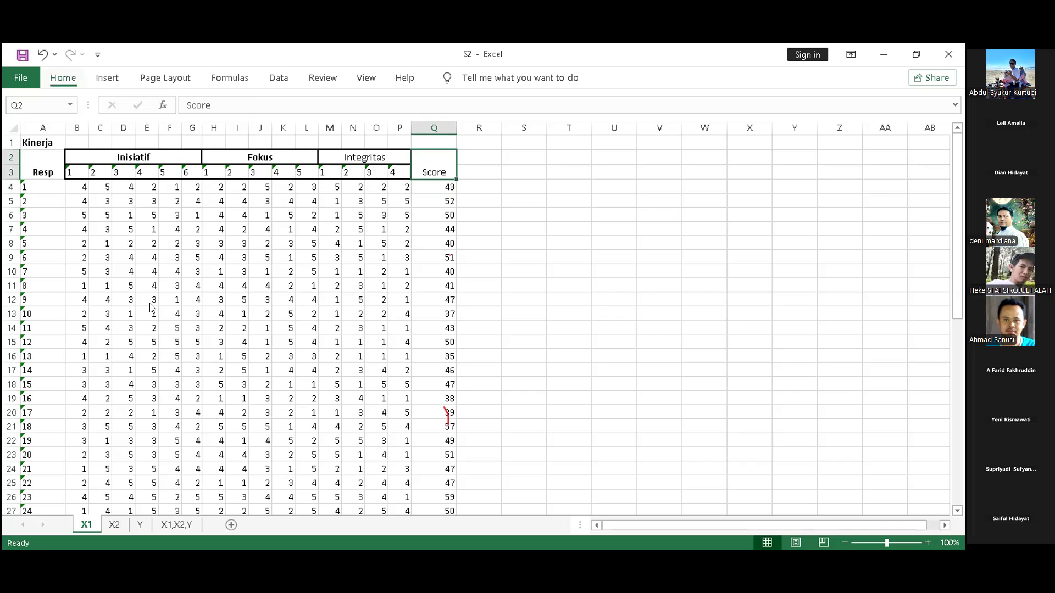
pyautogui.hotkey('ctrl', 'F1')
pyautogui.hotkey('alt', 'h')
pyautogui.press('b')
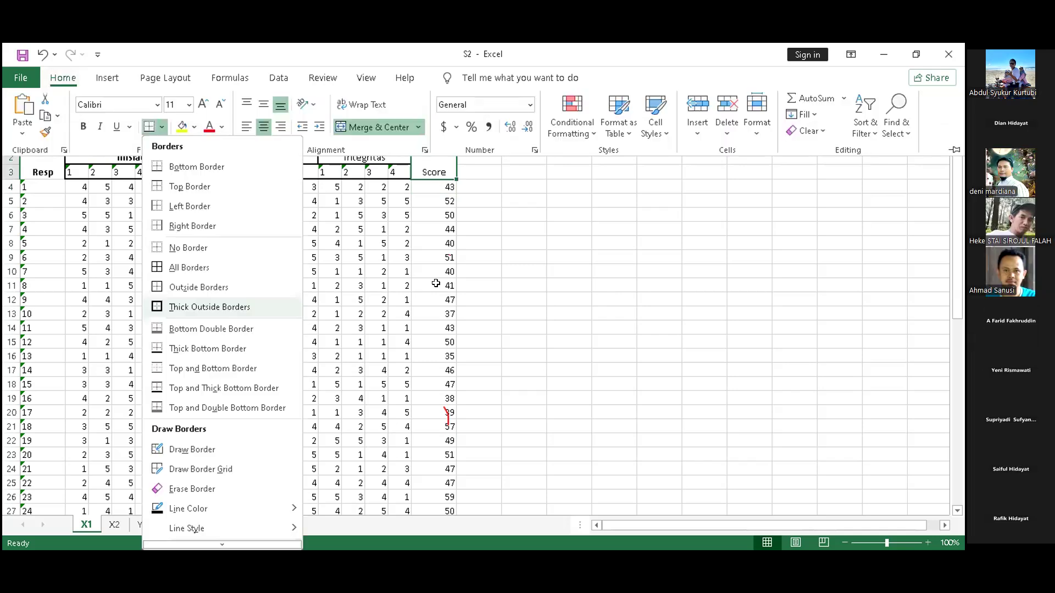
pyautogui.click(515, 294)
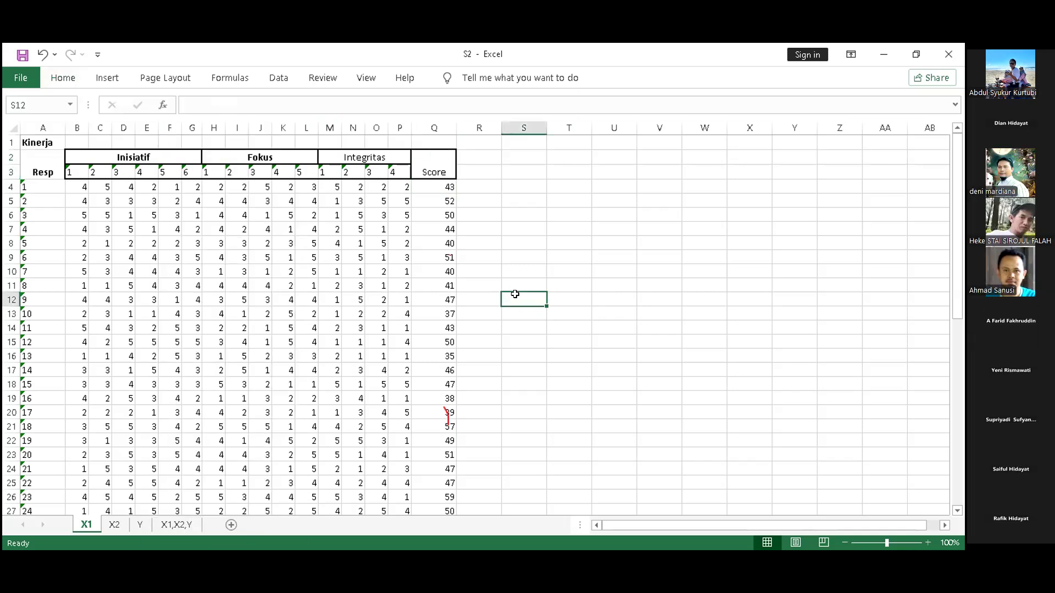
# Step: Review the Budaya data on X2, the Satisfaction data on Y and the combined scores on sheet X1,X2,Y
pyautogui.click(115, 525)
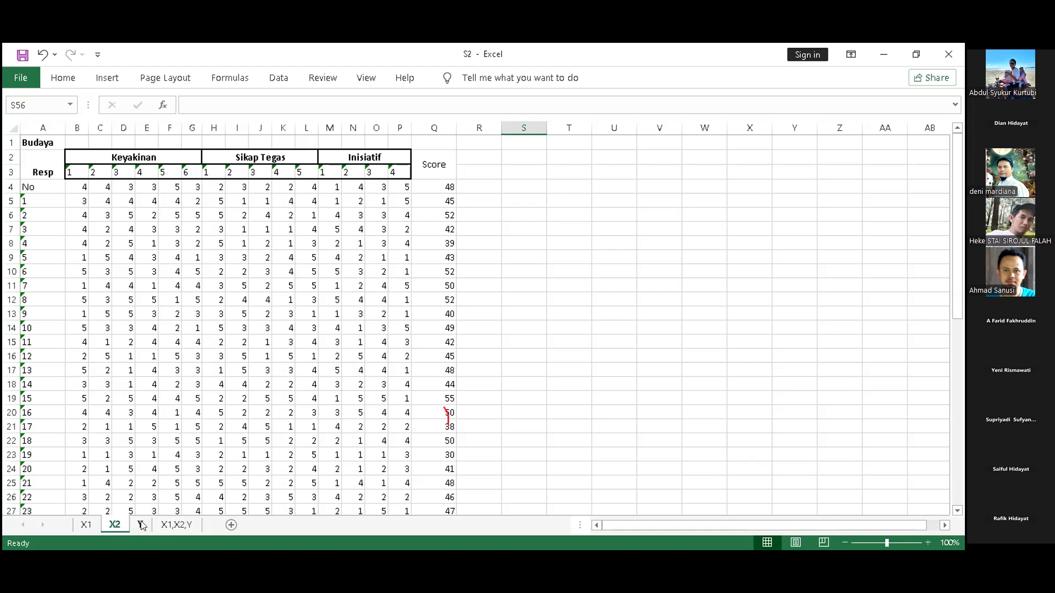
pyautogui.click(141, 525)
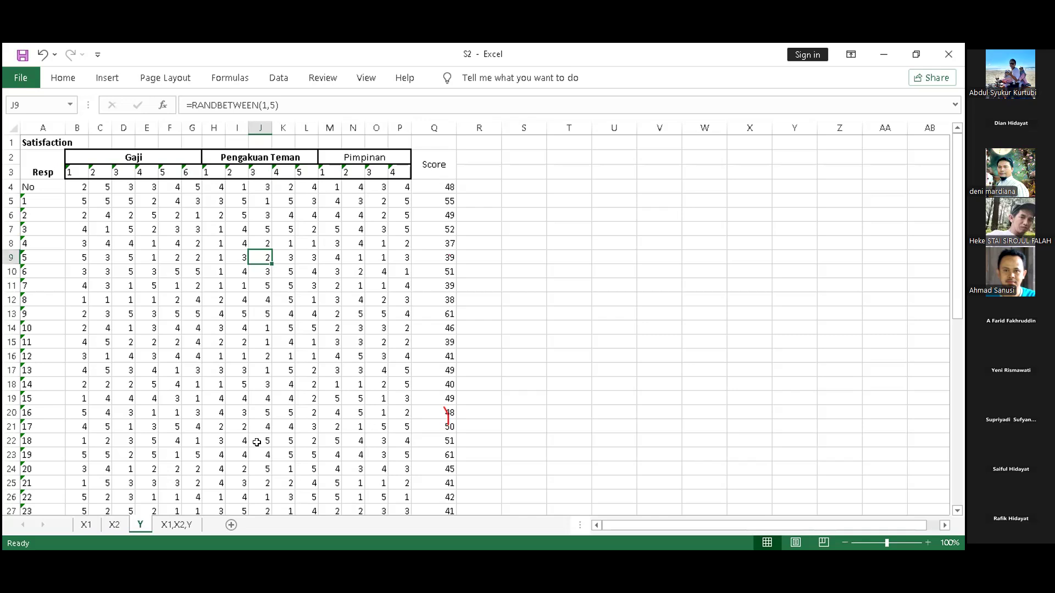
pyautogui.click(177, 526)
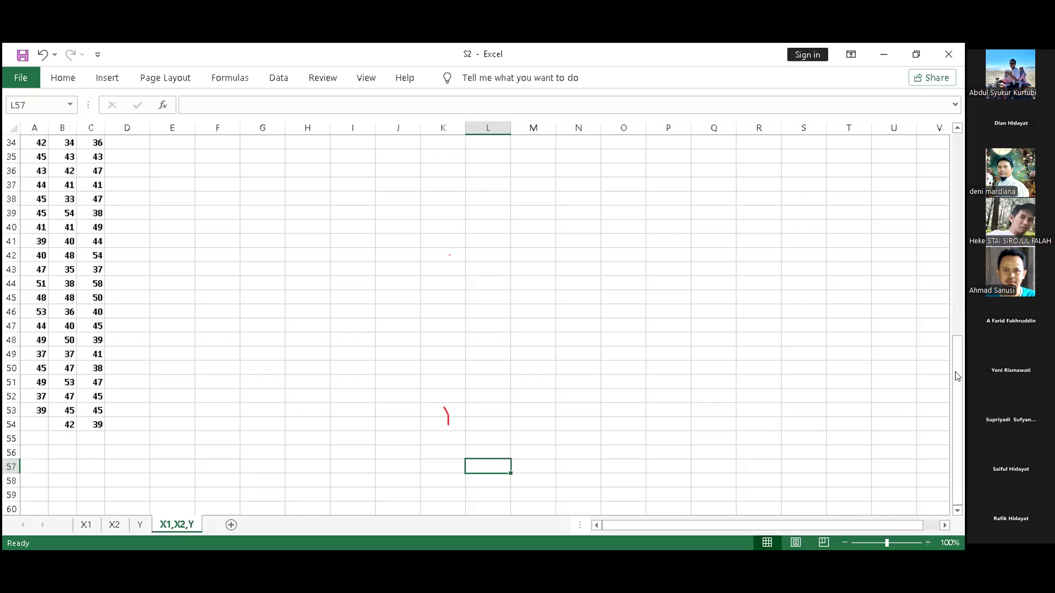
pyautogui.scroll(11, 958, 128)
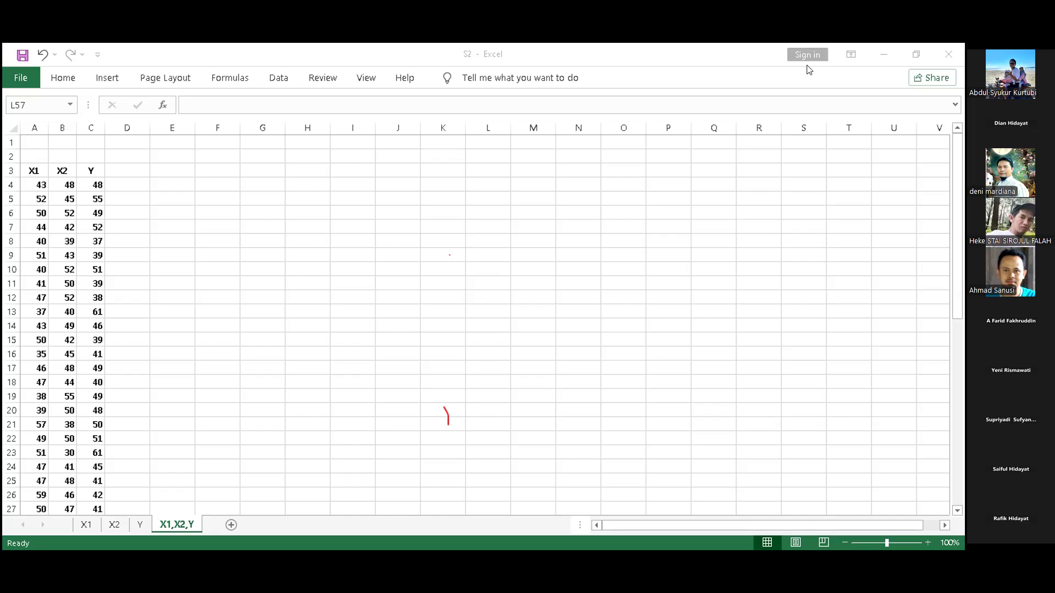
pyautogui.click(594, 523)
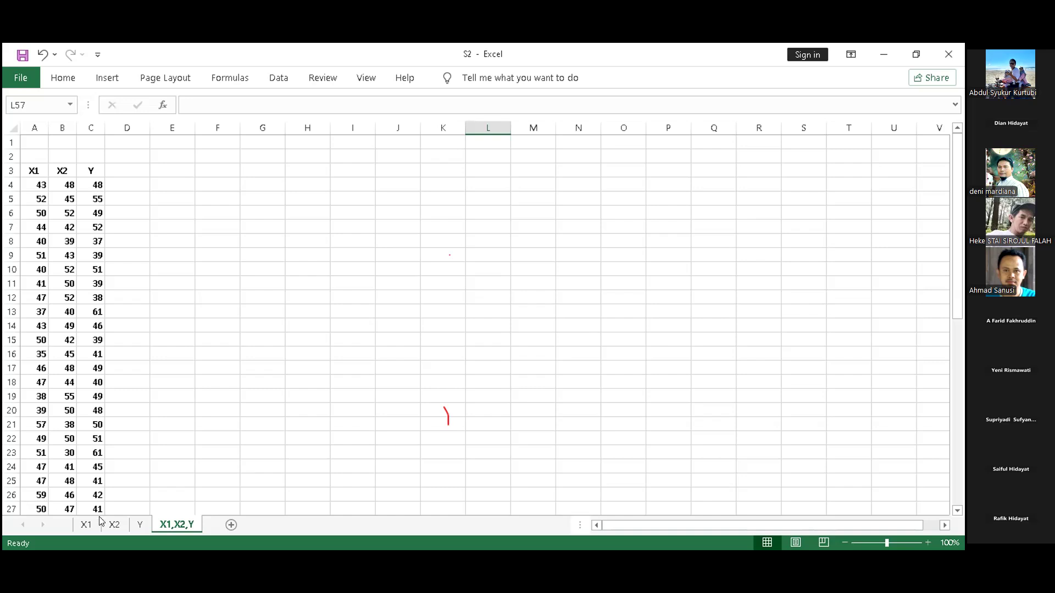
pyautogui.click(114, 525)
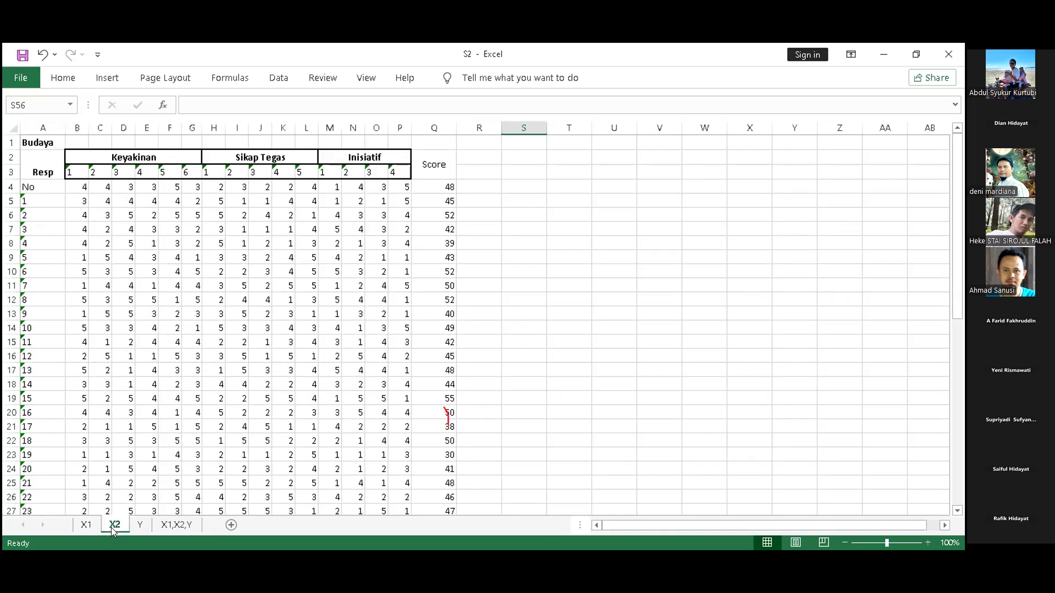
pyautogui.click(141, 525)
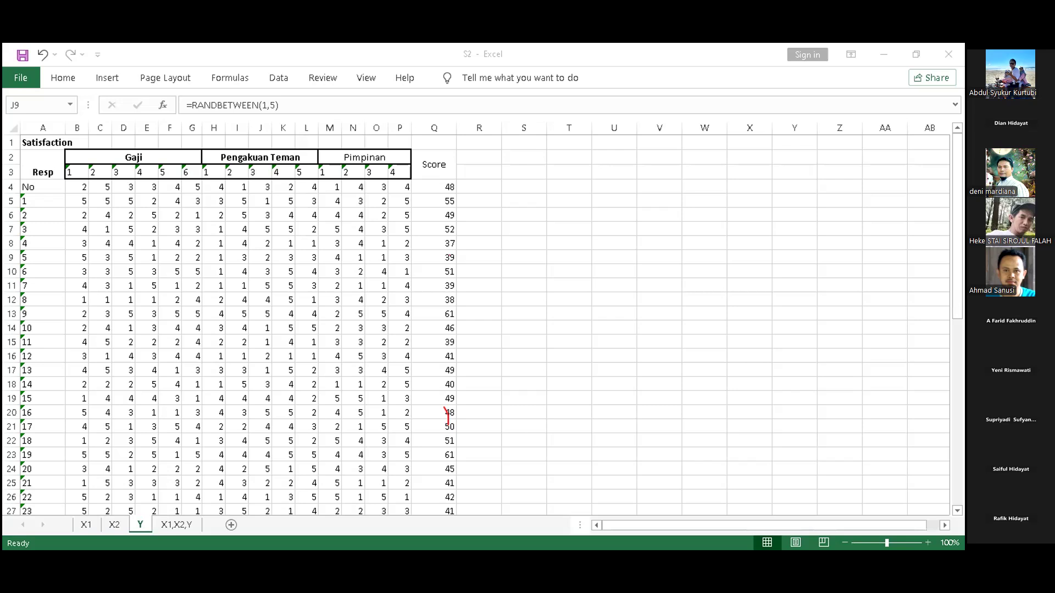
pyautogui.click(175, 528)
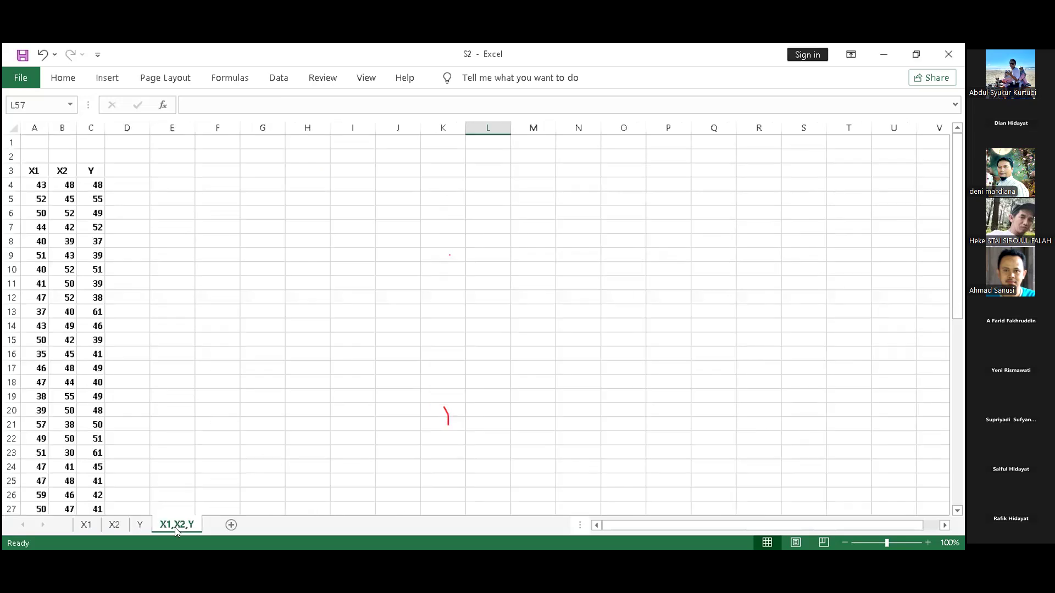
# Step: Examine the X1, X2 and Y score columns on the combined sheet from row 4 down to cell A54
pyautogui.click(33, 185)
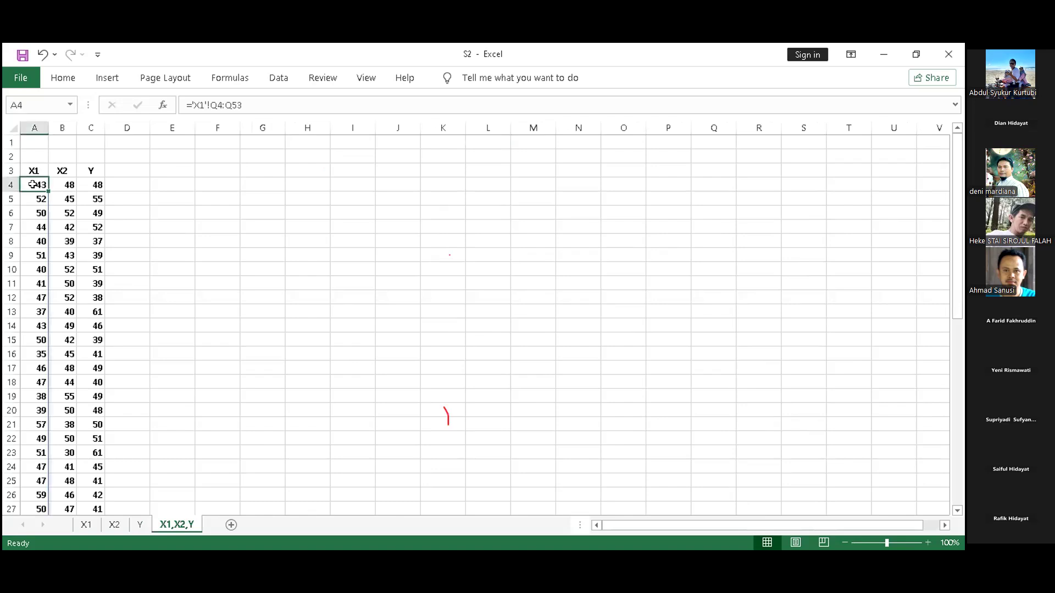
pyautogui.hotkey('shift', 'Right')
pyautogui.hotkey('shift', 'Right')
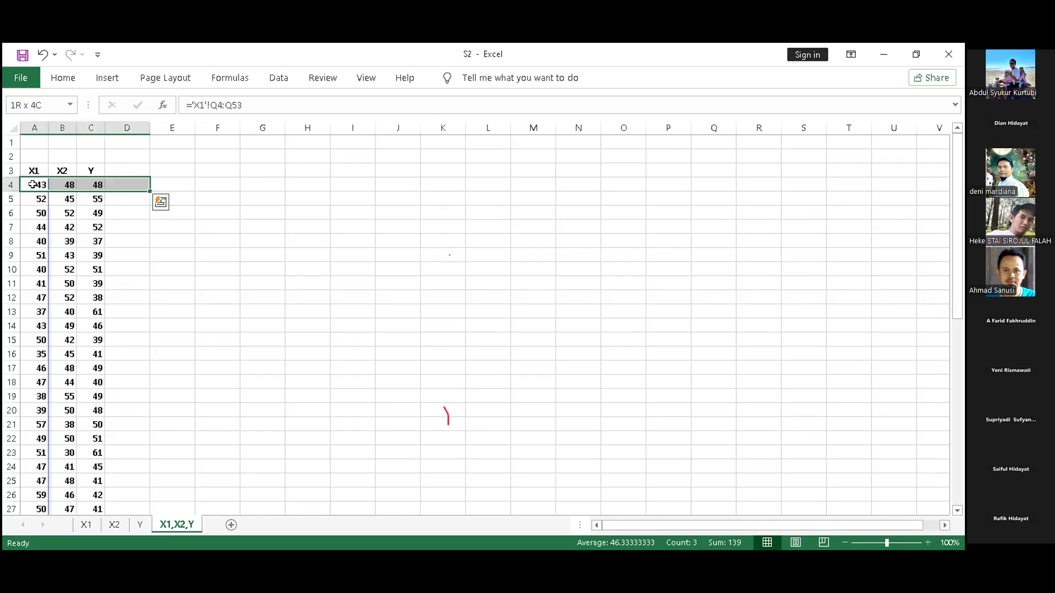
pyautogui.moveTo(91, 184); pyautogui.dragTo(105, 517)
pyautogui.click(127, 410)
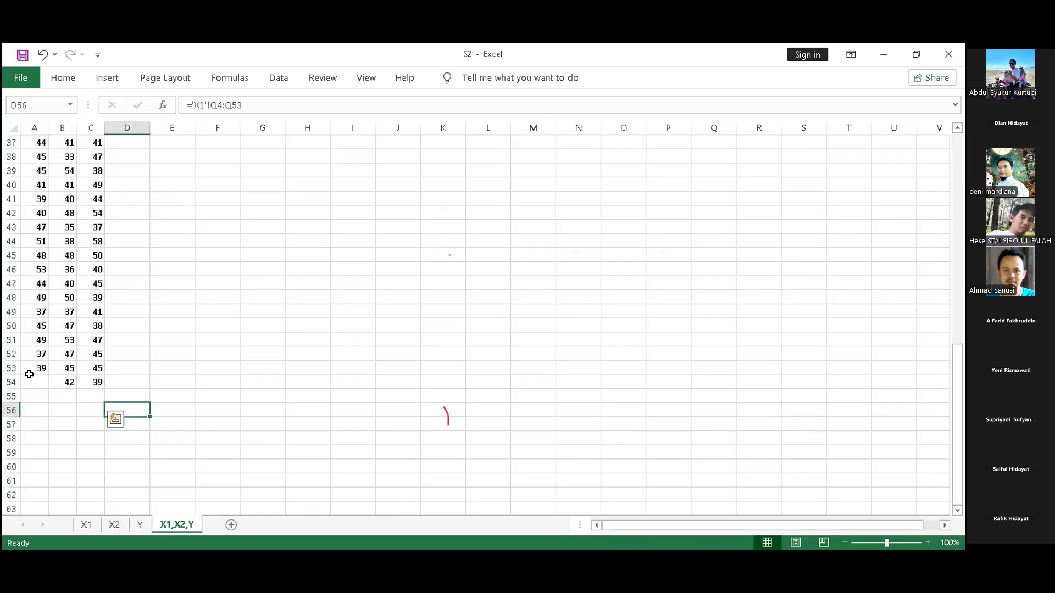
pyautogui.click(28, 380)
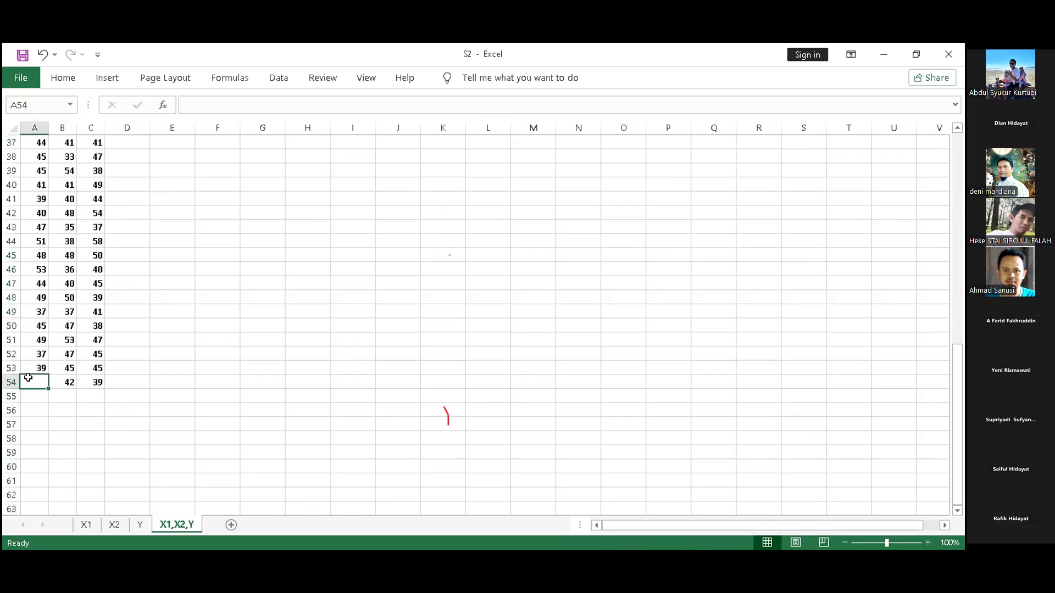
# Step: Copy all respondents' X1, X2 and Y scores from row 4 downward on the combined sheet X1,X2,Y
pyautogui.click(102, 421)
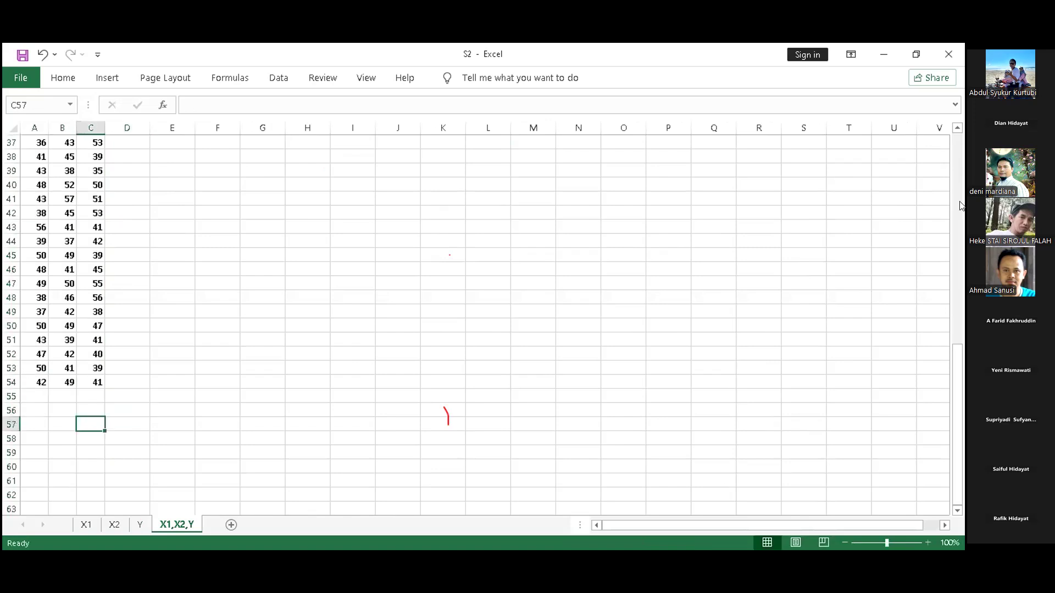
pyautogui.scroll(10, 33, 184)
pyautogui.moveTo(33, 184); pyautogui.dragTo(87, 497)
pyautogui.hotkey('ctrl', 'c')
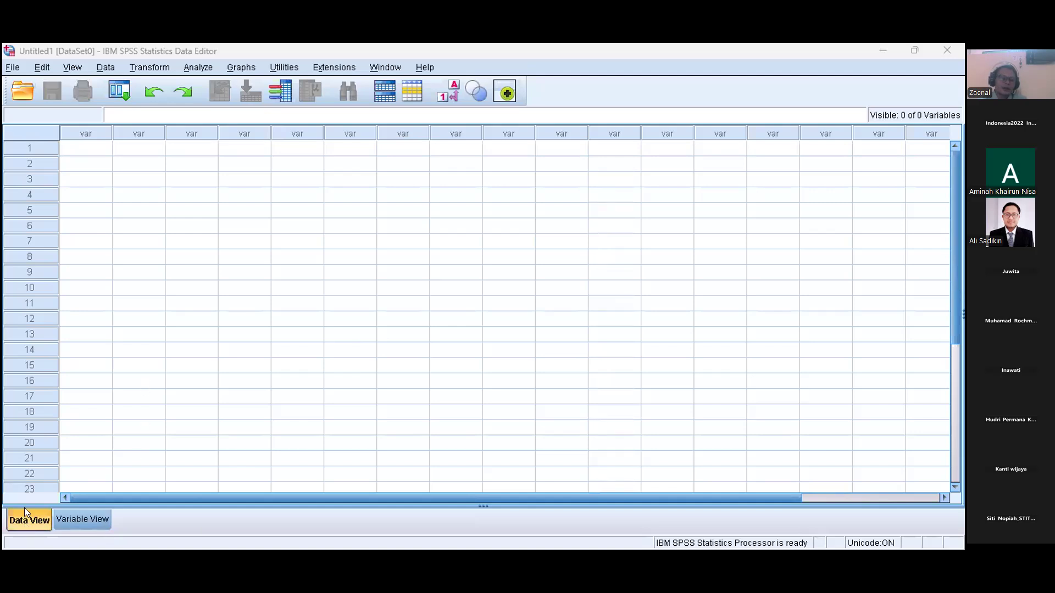
# Step: Switch to IBM SPSS Statistics and paste the copied scores into the empty data grid, starting at row 1 of the first column
pyautogui.click(119, 90)
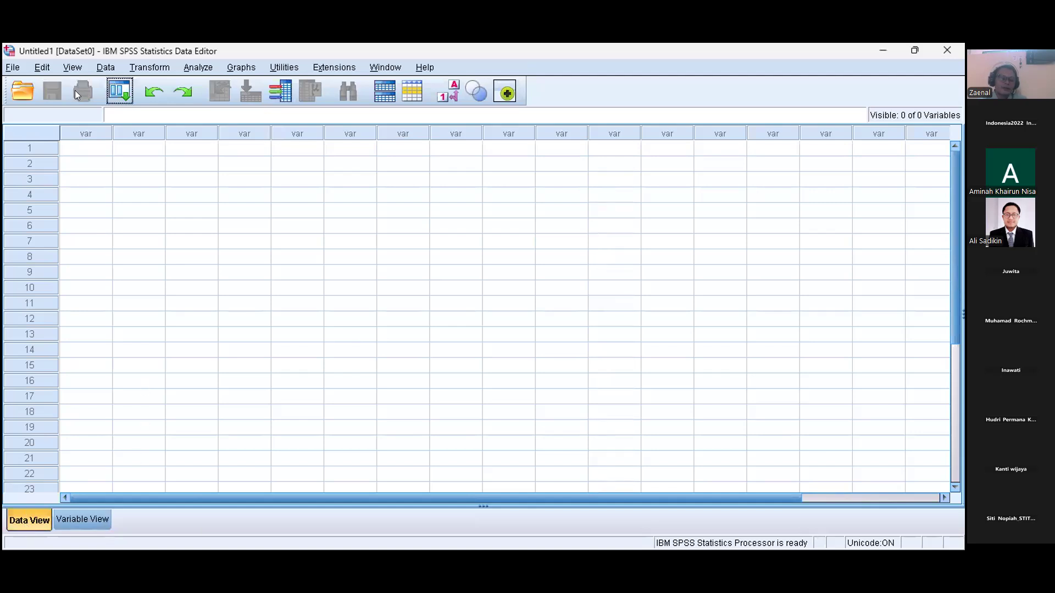
pyautogui.click(90, 150)
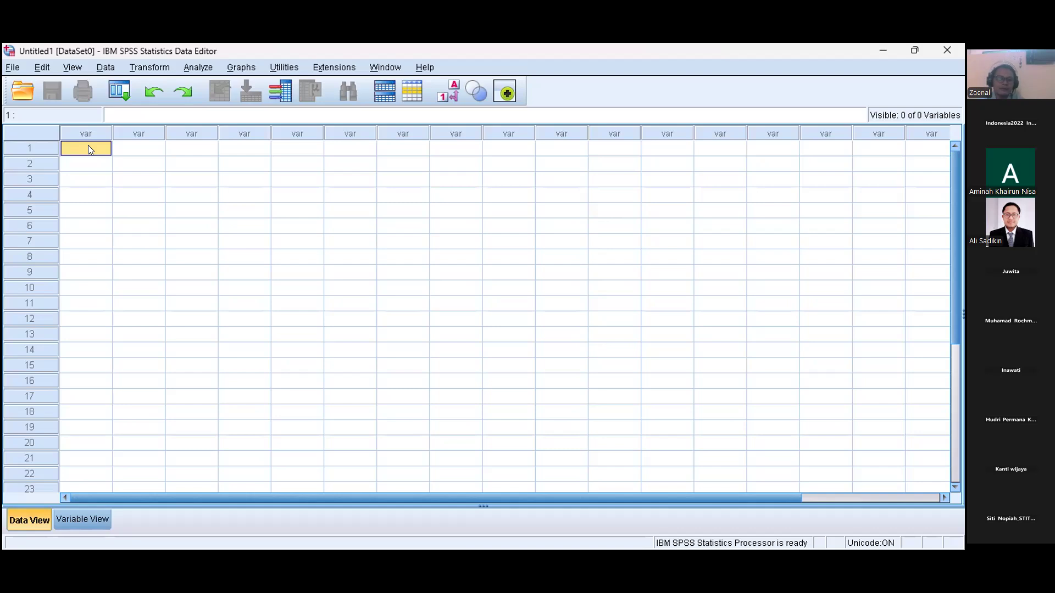
pyautogui.rightClick(89, 148)
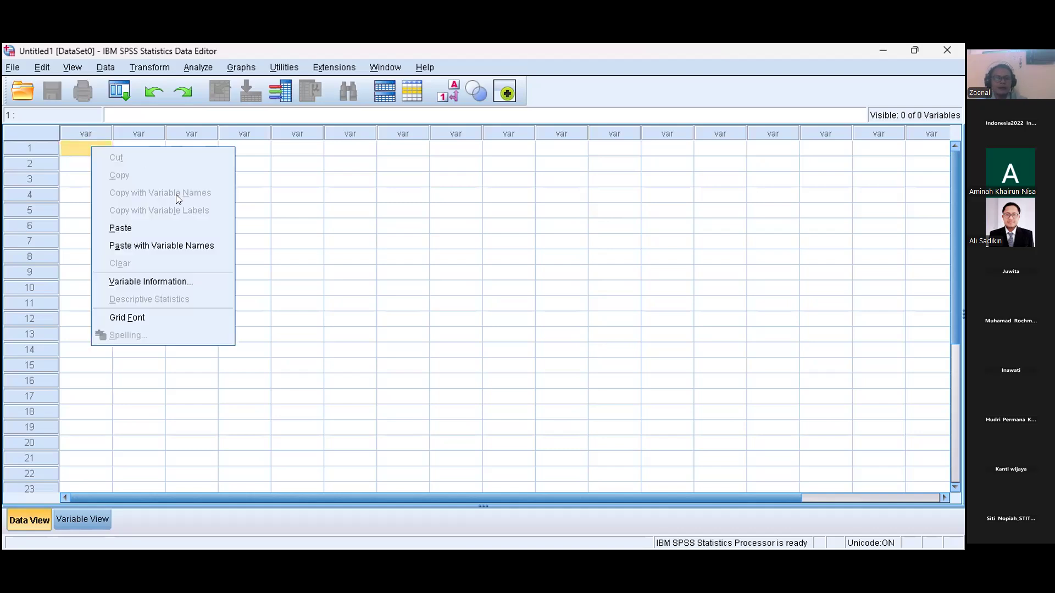
pyautogui.click(128, 225)
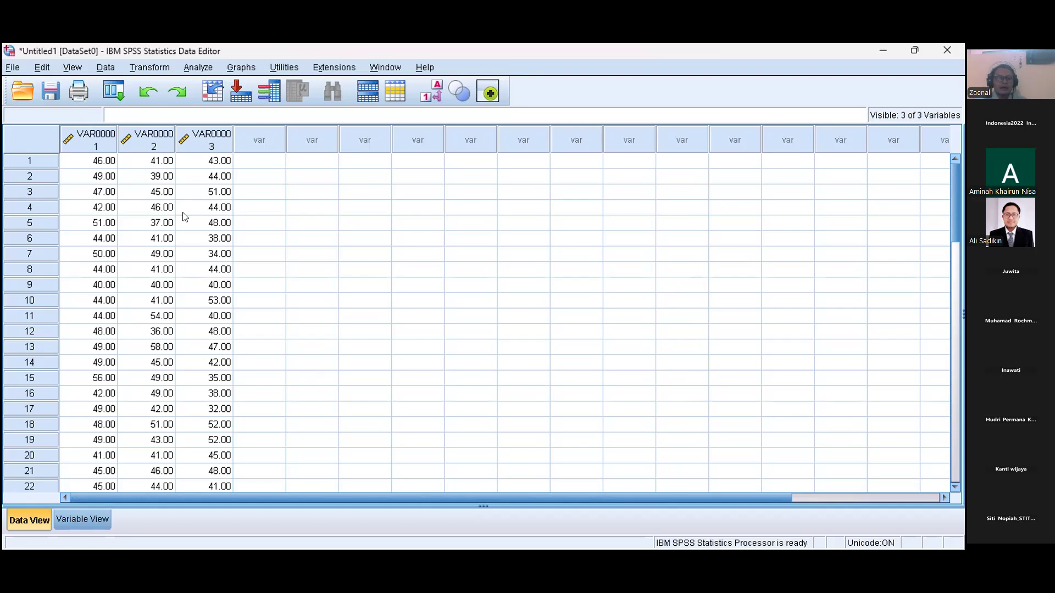
# Step: Rename the three pasted variables X1, X2 and Y in Variable View
pyautogui.click(85, 524)
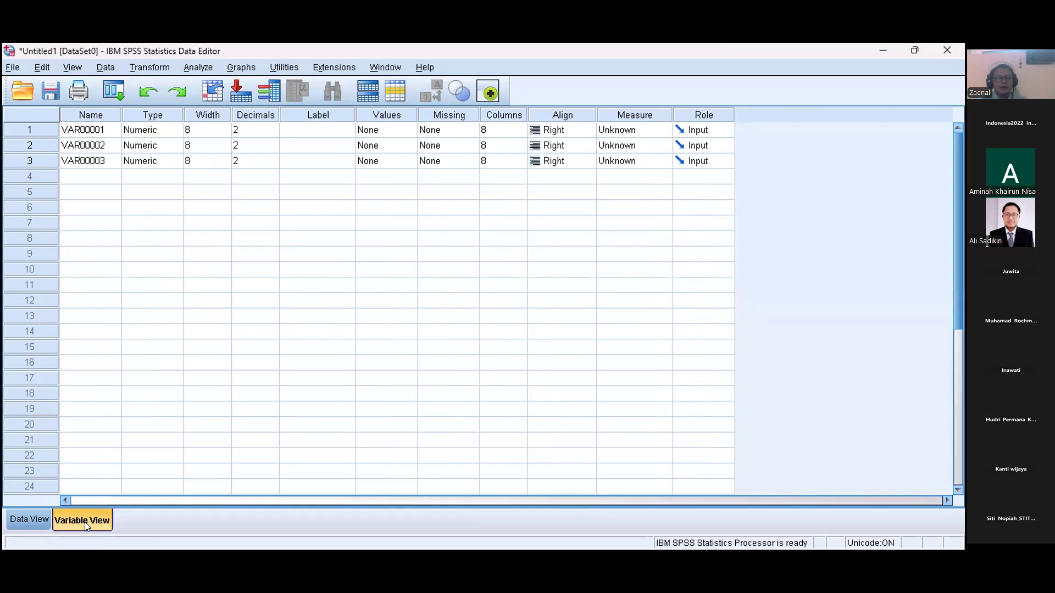
pyautogui.click(88, 130)
pyautogui.write('X1')
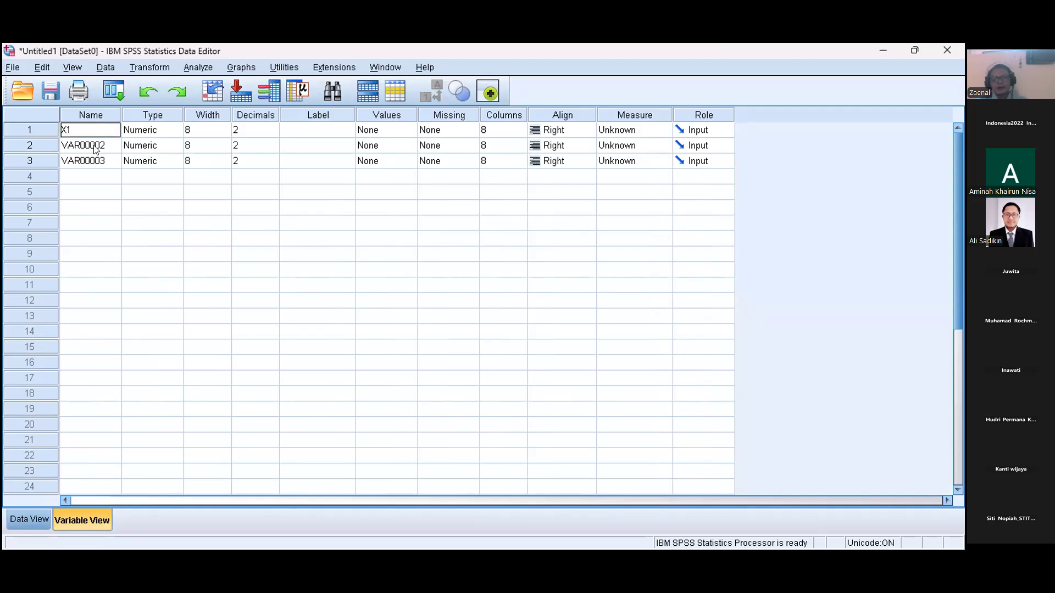
pyautogui.click(95, 148)
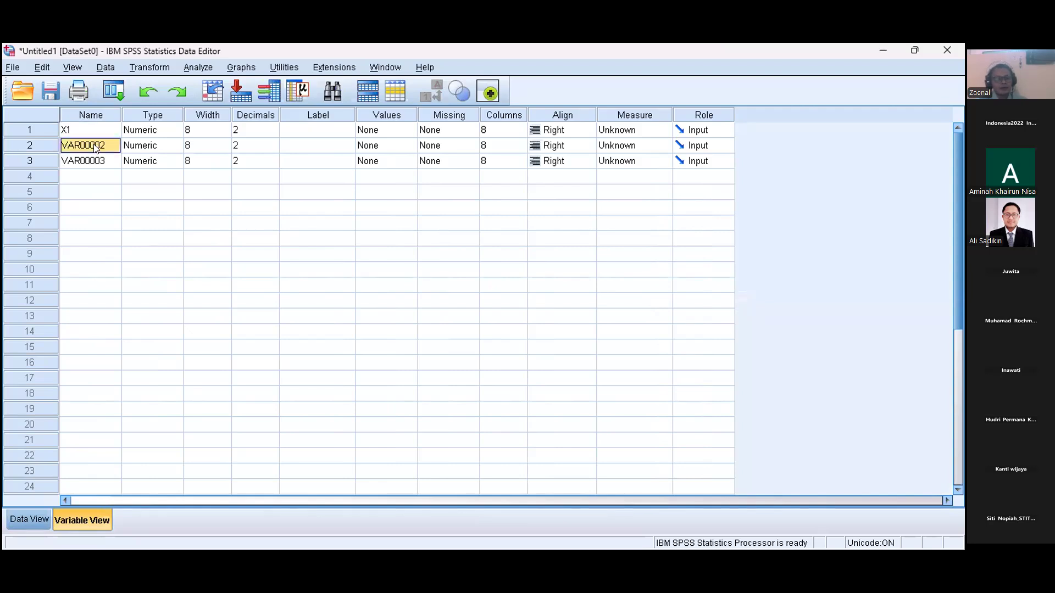
pyautogui.write('X')
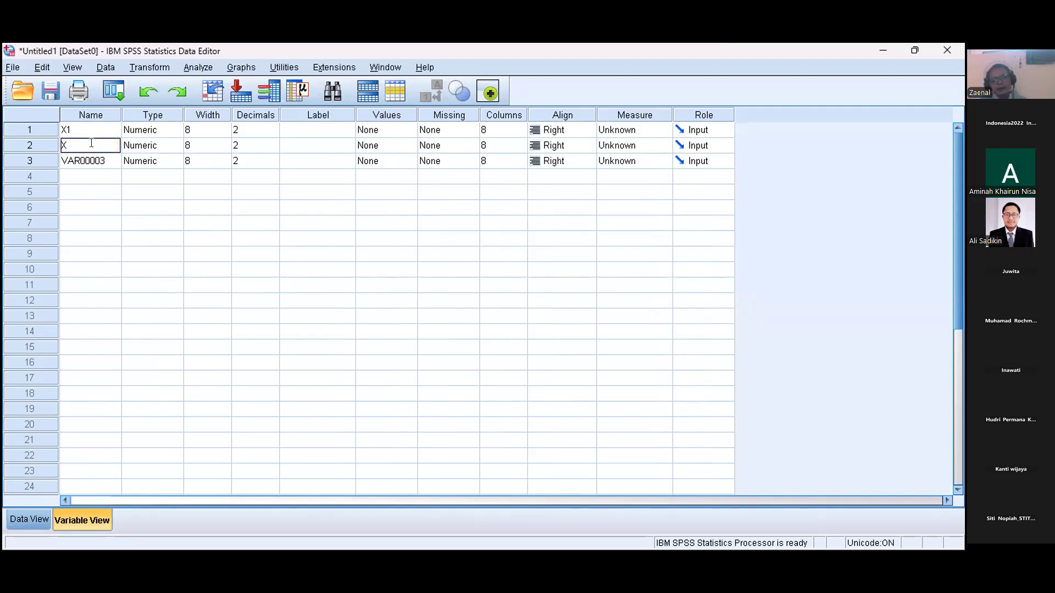
pyautogui.write('2')
pyautogui.click(97, 162)
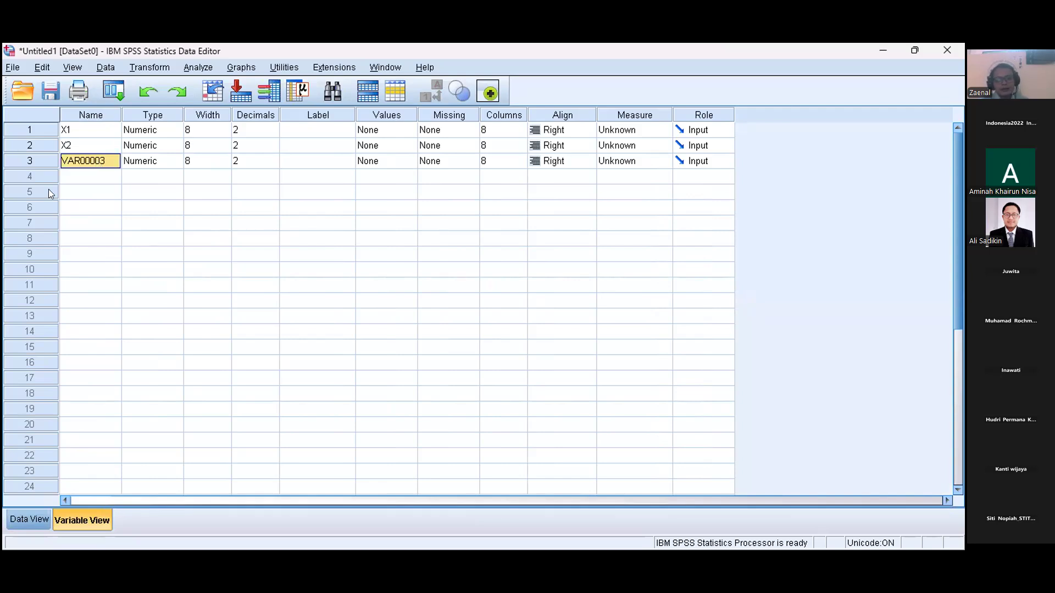
pyautogui.write('Y')
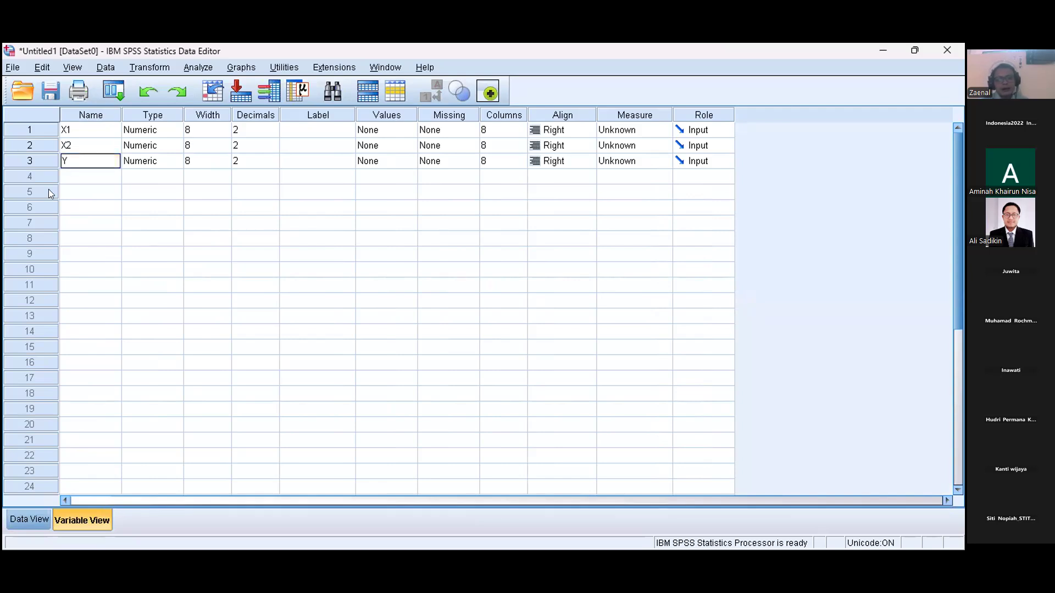
pyautogui.click(163, 184)
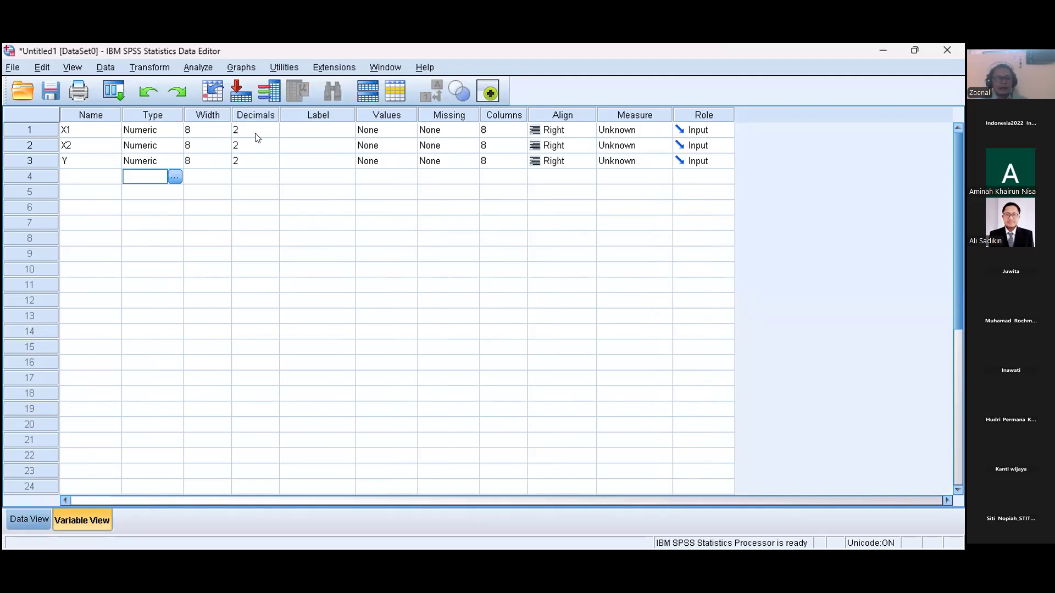
# Step: Set the number of decimals to 0 for variables X1, X2 and Y
pyautogui.click(256, 131)
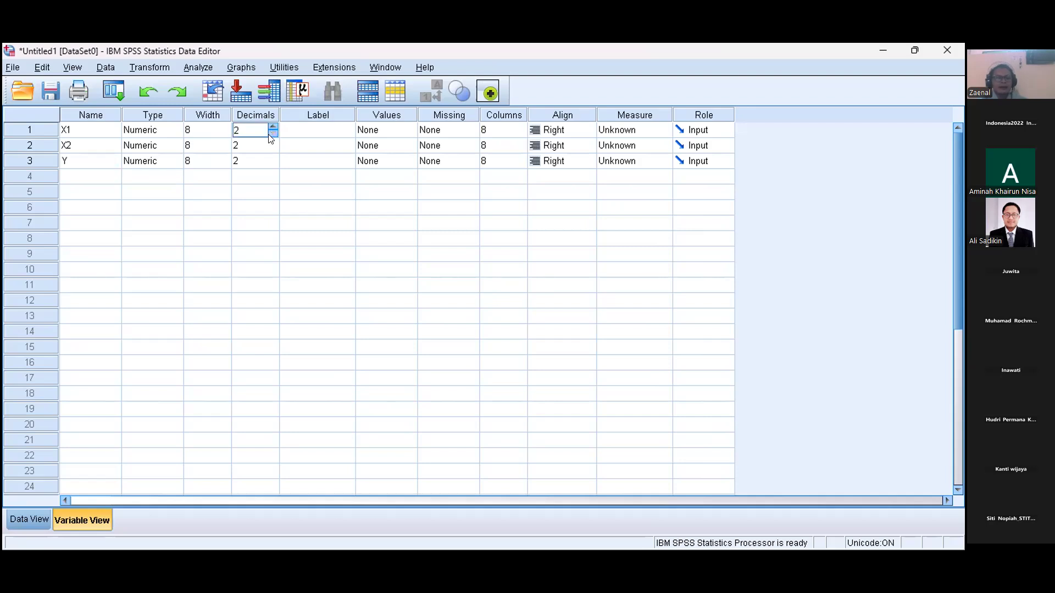
pyautogui.doubleClick(269, 134)
pyautogui.click(269, 146)
pyautogui.doubleClick(272, 148)
pyautogui.click(270, 163)
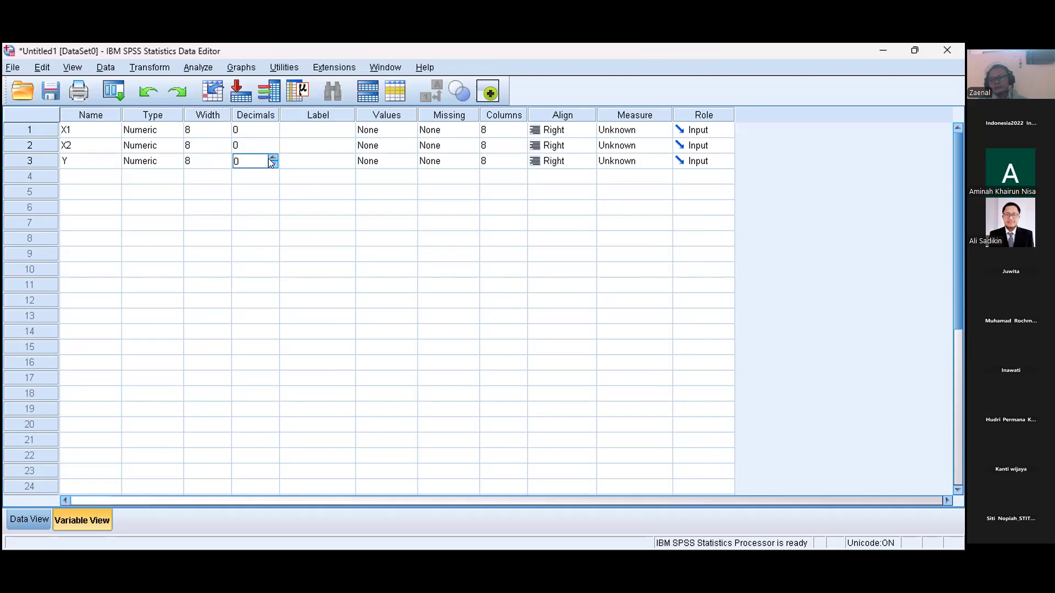
# Step: Select the empty Label cell of variable X1
pyautogui.click(308, 131)
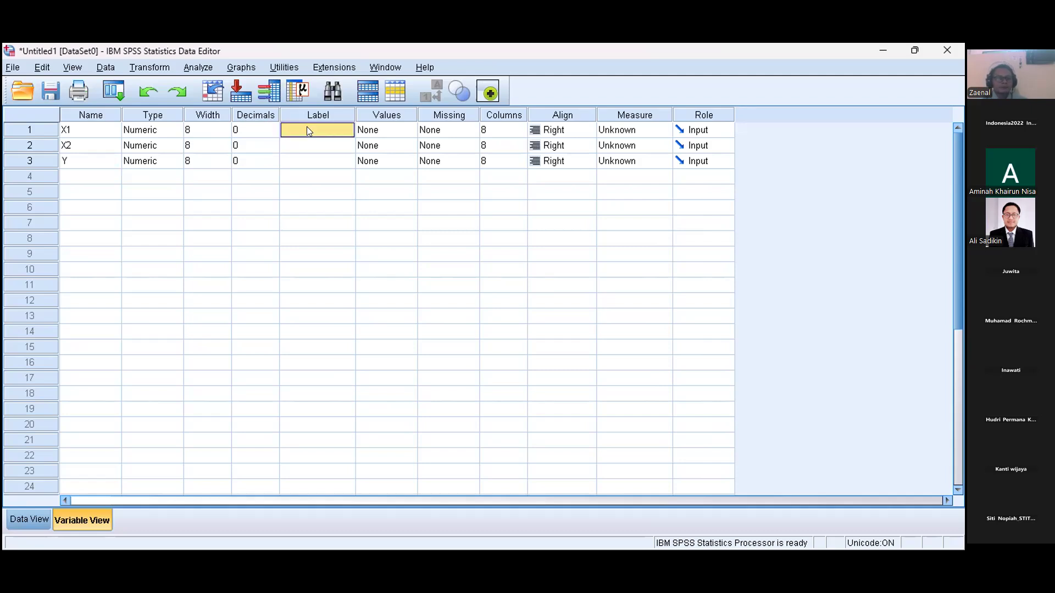